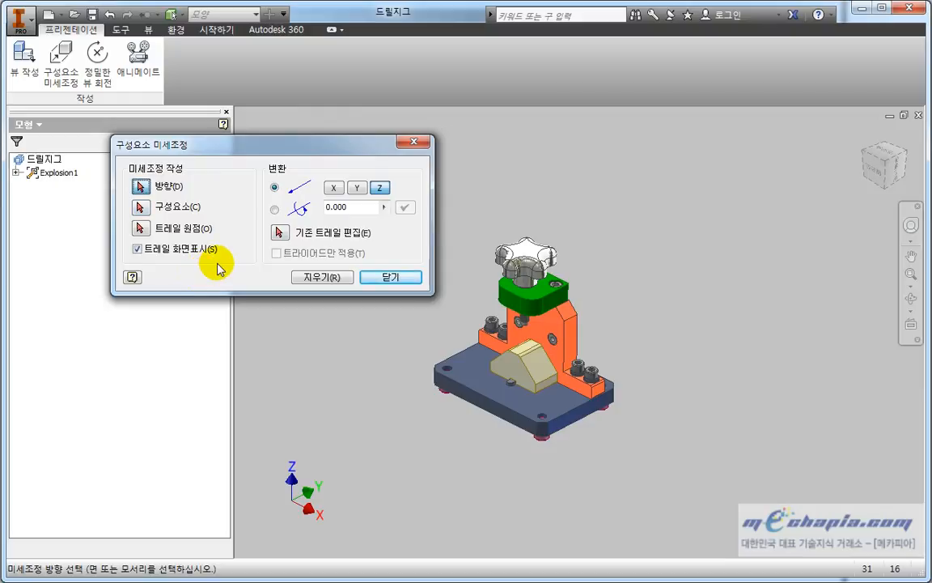
Examine the drill jig's socket-head bolts, clamp plate and knob for faces that can define the tweak direction
{"action": "left_click_drag", "start_coordinate": [297, 150], "coordinate": [335, 147]}
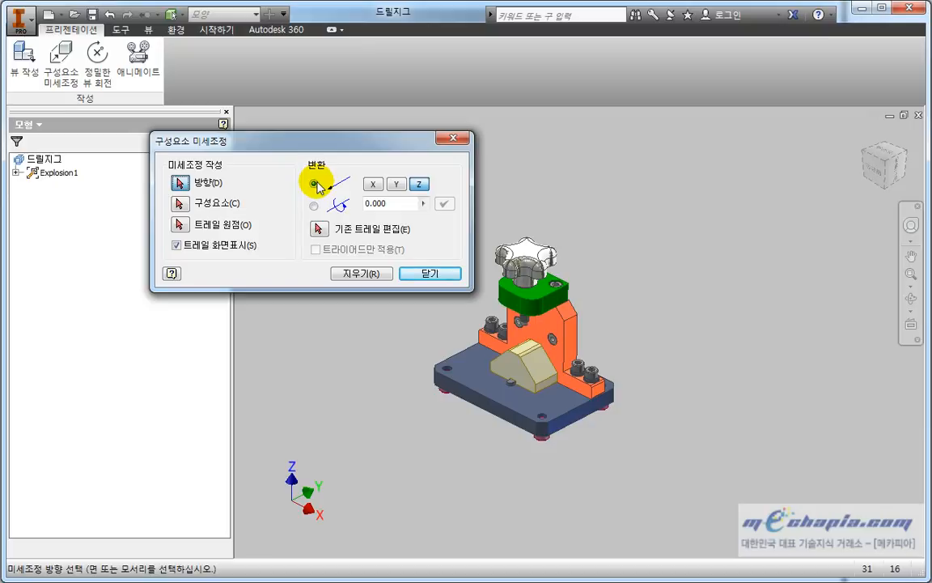
{"action": "left_click", "coordinate": [344, 144]}
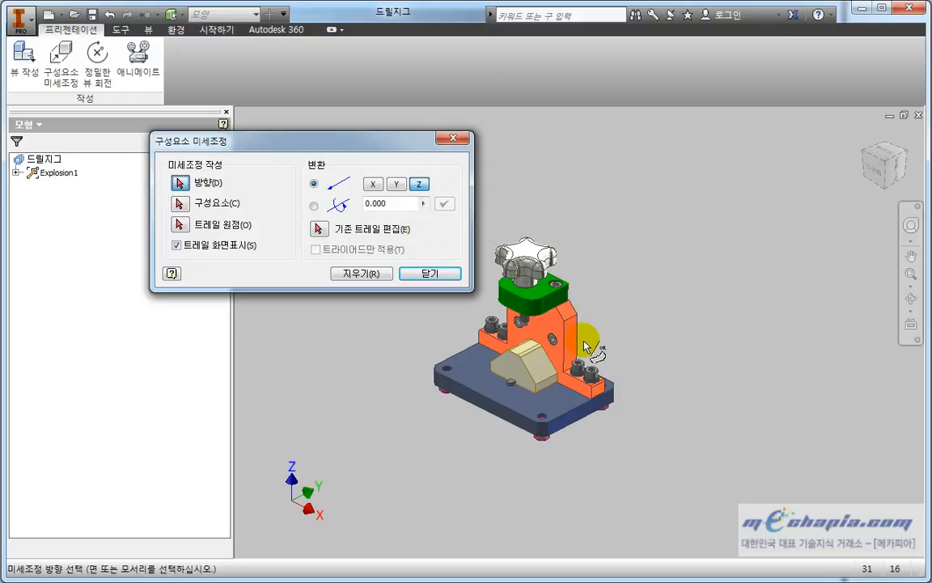
{"action": "scroll", "coordinate": [594, 380], "scroll_direction": "up", "scroll_amount": 5}
{"action": "scroll", "coordinate": [595, 381], "scroll_direction": "up", "scroll_amount": 2}
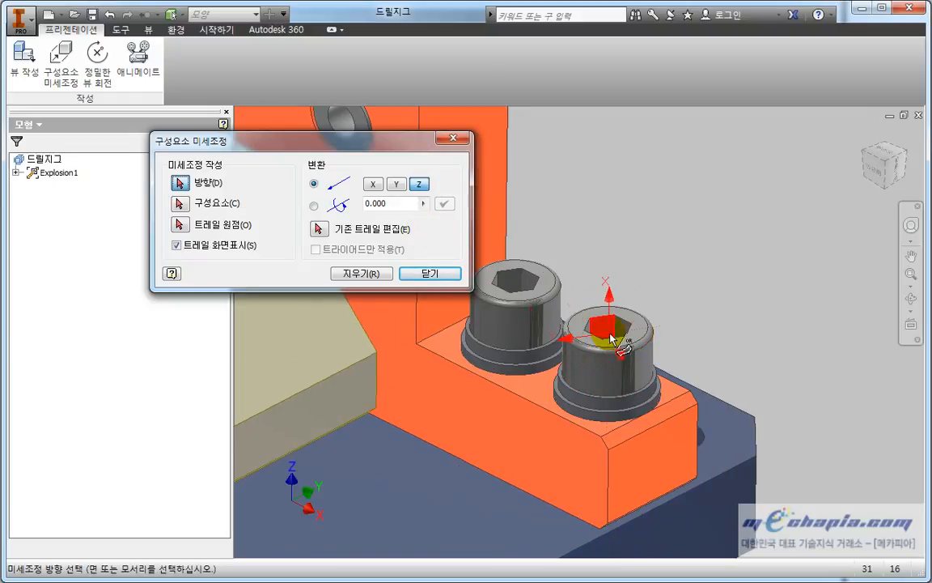
{"action": "scroll", "coordinate": [605, 314], "scroll_direction": "down", "scroll_amount": 5}
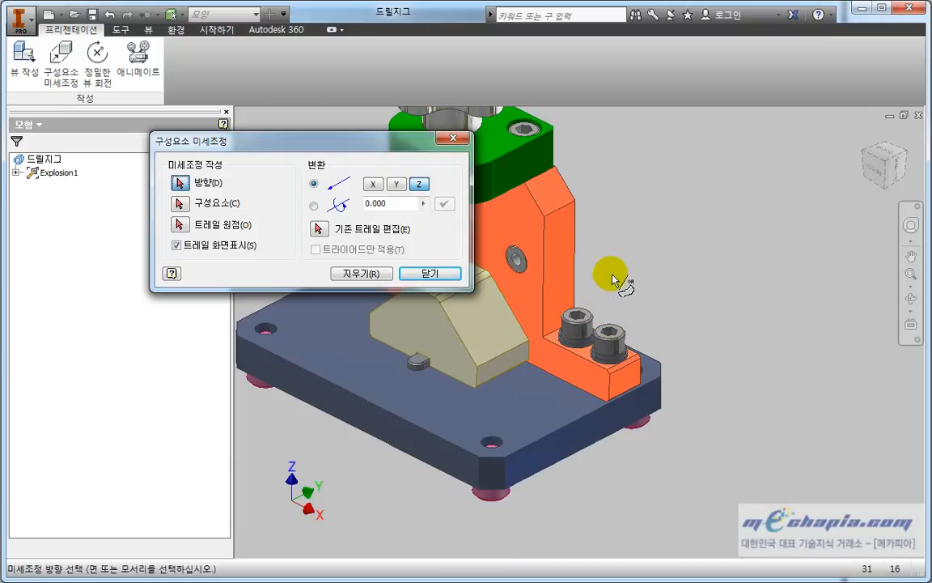
{"action": "scroll", "coordinate": [650, 188], "scroll_direction": "down", "scroll_amount": 3}
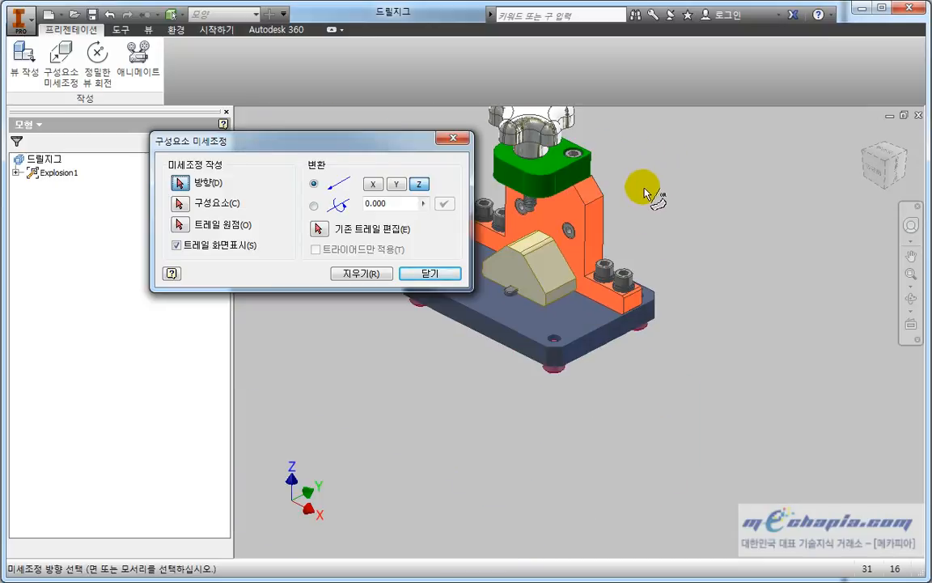
{"action": "scroll", "coordinate": [645, 222], "scroll_direction": "down", "scroll_amount": 3}
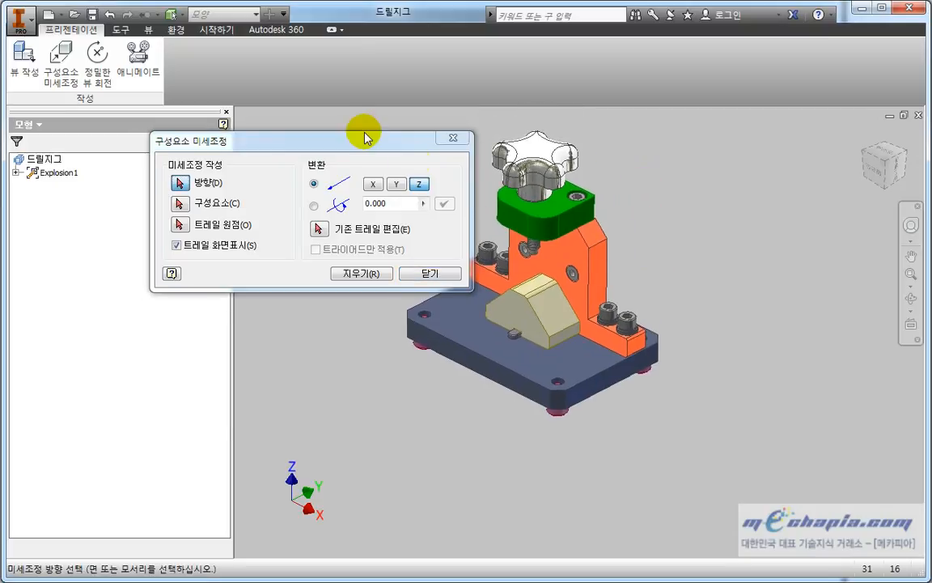
{"action": "left_click_drag", "start_coordinate": [363, 144], "coordinate": [313, 145]}
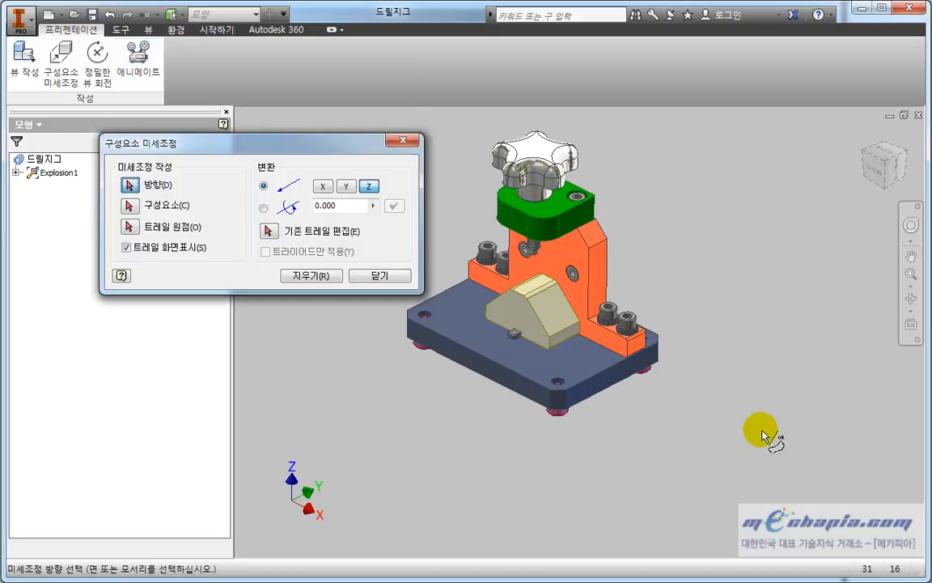
{"action": "middle_click_drag", "start_coordinate": [707, 329], "coordinate": [726, 387]}
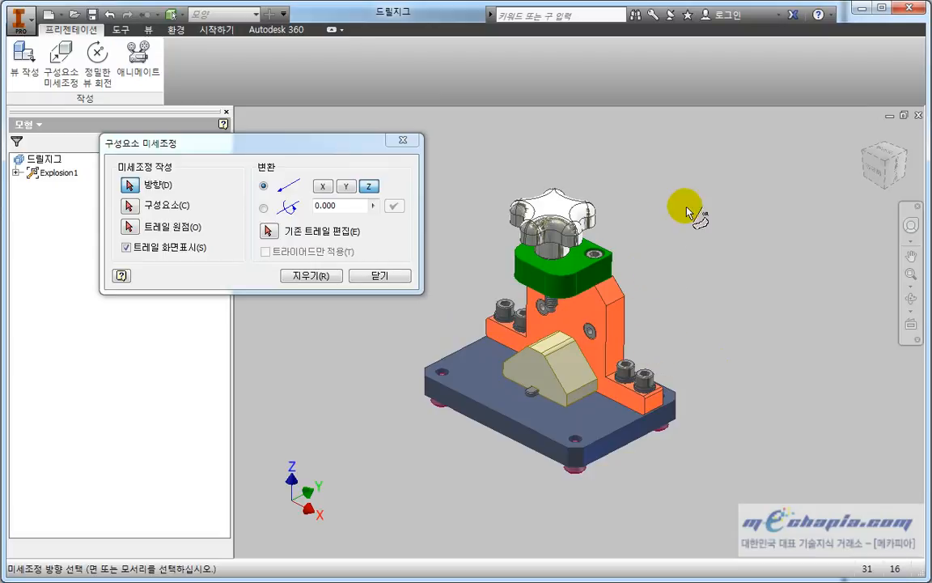
{"action": "middle_click_drag", "start_coordinate": [672, 271], "coordinate": [676, 250]}
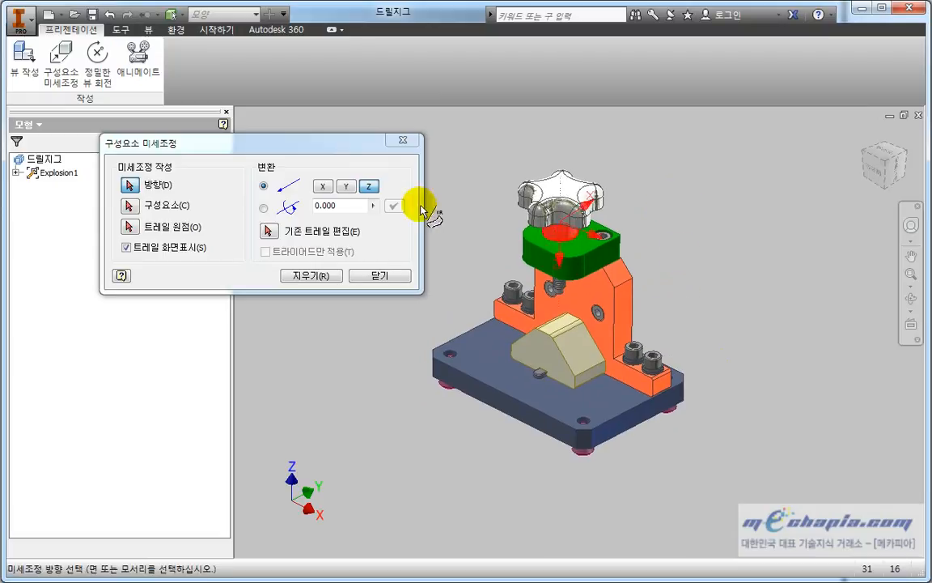
{"action": "left_click", "coordinate": [300, 150]}
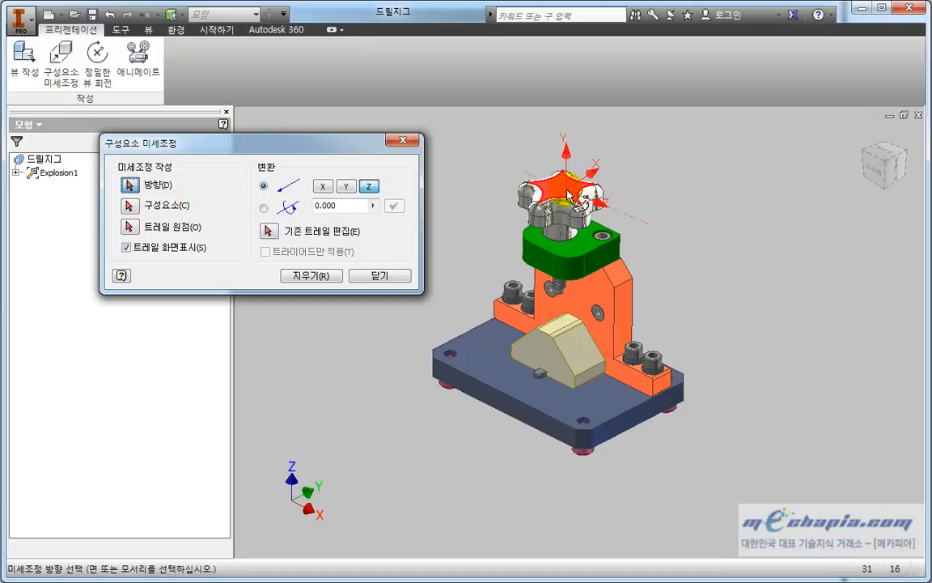
Set the tweak direction from the top face of the green clamp plate
{"action": "scroll", "coordinate": [560, 254], "scroll_direction": "up", "scroll_amount": 3}
{"action": "scroll", "coordinate": [551, 270], "scroll_direction": "down", "scroll_amount": 3}
{"action": "middle_click_drag", "start_coordinate": [559, 277], "coordinate": [615, 356]}
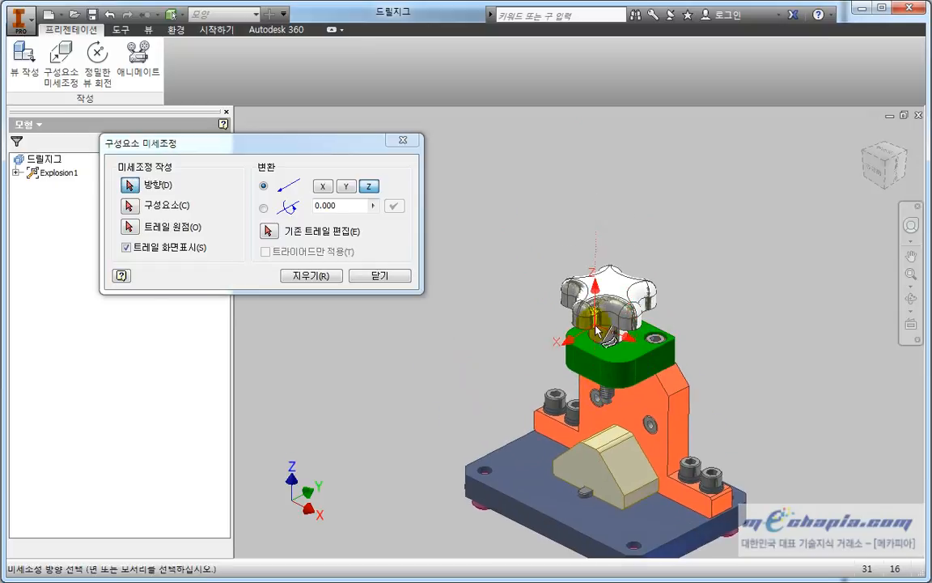
{"action": "left_click", "coordinate": [639, 351]}
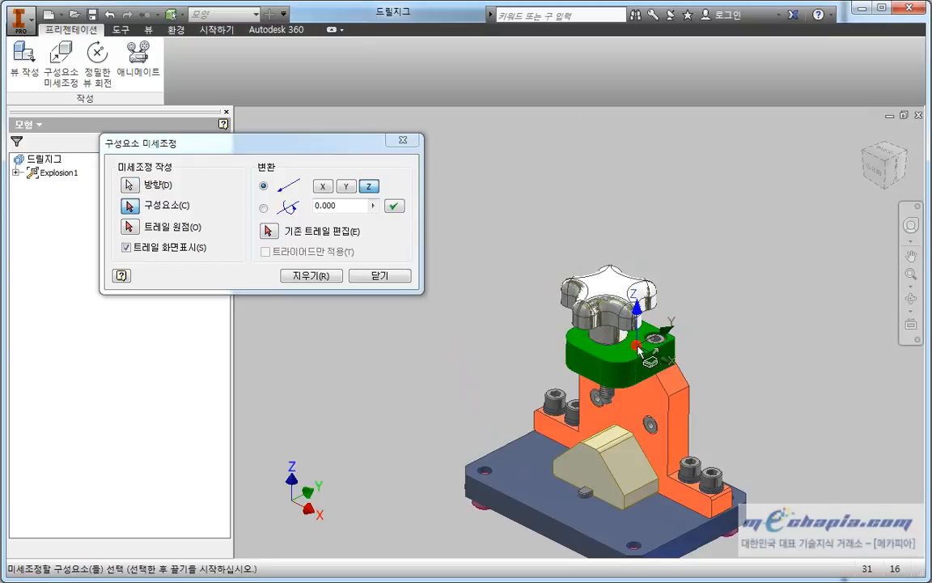
Examine the direction triad on the green plate and the neighbouring knob and bolt up close
{"action": "middle_click_drag", "start_coordinate": [828, 375], "coordinate": [793, 335]}
{"action": "scroll", "coordinate": [790, 333], "scroll_direction": "up", "scroll_amount": 2}
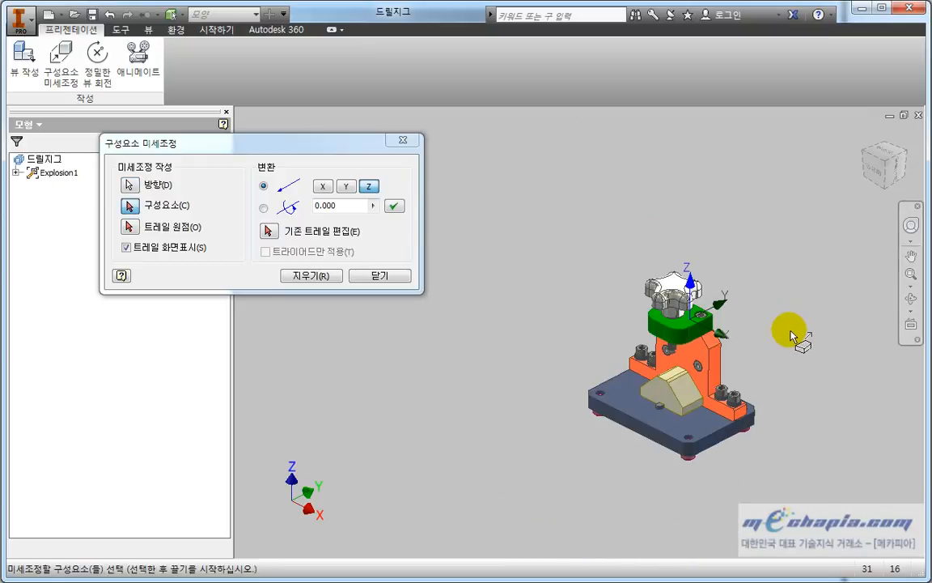
{"action": "scroll", "coordinate": [790, 333], "scroll_direction": "down", "scroll_amount": 5}
{"action": "middle_click_drag", "start_coordinate": [624, 332], "coordinate": [796, 346]}
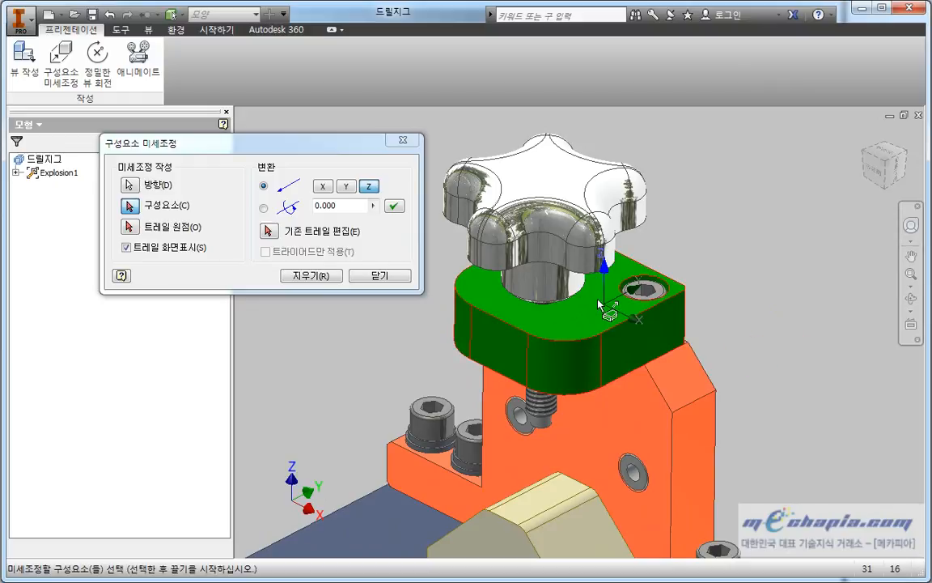
{"action": "left_click", "coordinate": [686, 287]}
{"action": "middle_click_drag", "start_coordinate": [723, 291], "coordinate": [721, 282]}
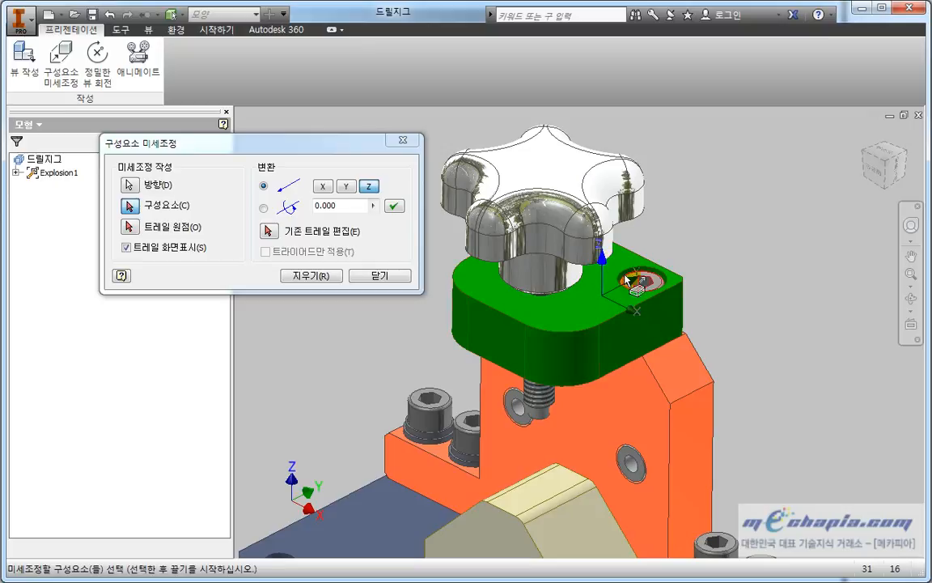
{"action": "left_click_drag", "start_coordinate": [258, 137], "coordinate": [265, 143]}
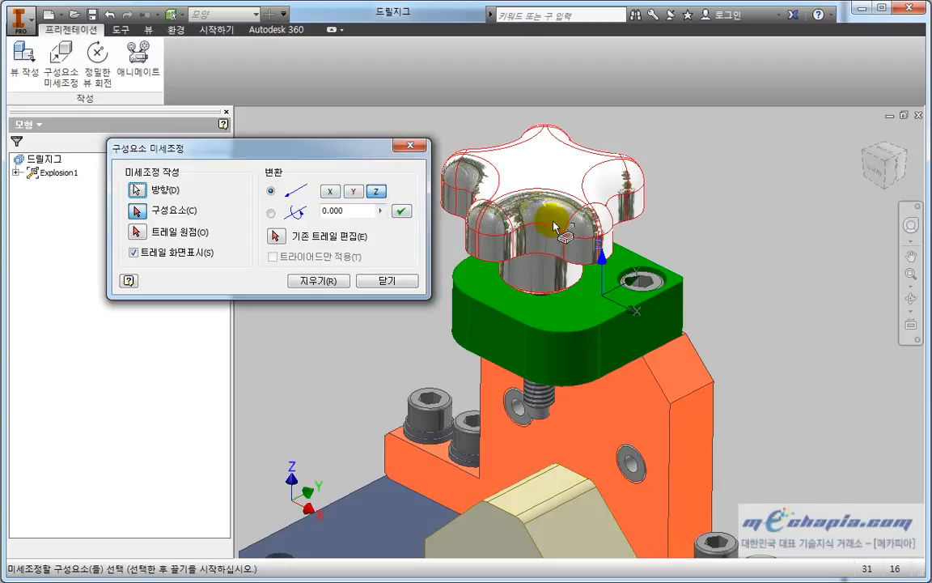
Try the X and Y axes as the translation direction and return the linear translation to the Z axis
{"action": "left_click", "coordinate": [597, 258]}
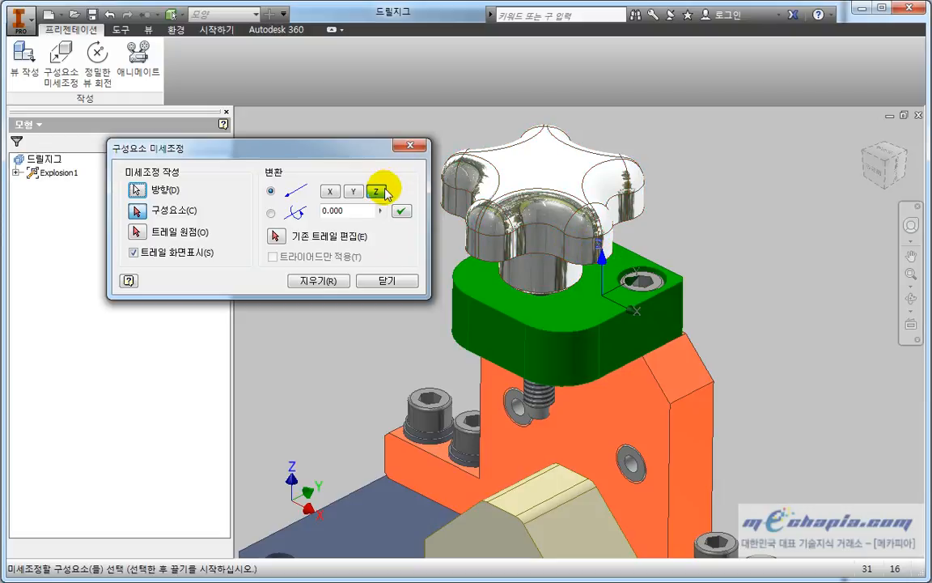
{"action": "left_click", "coordinate": [330, 192]}
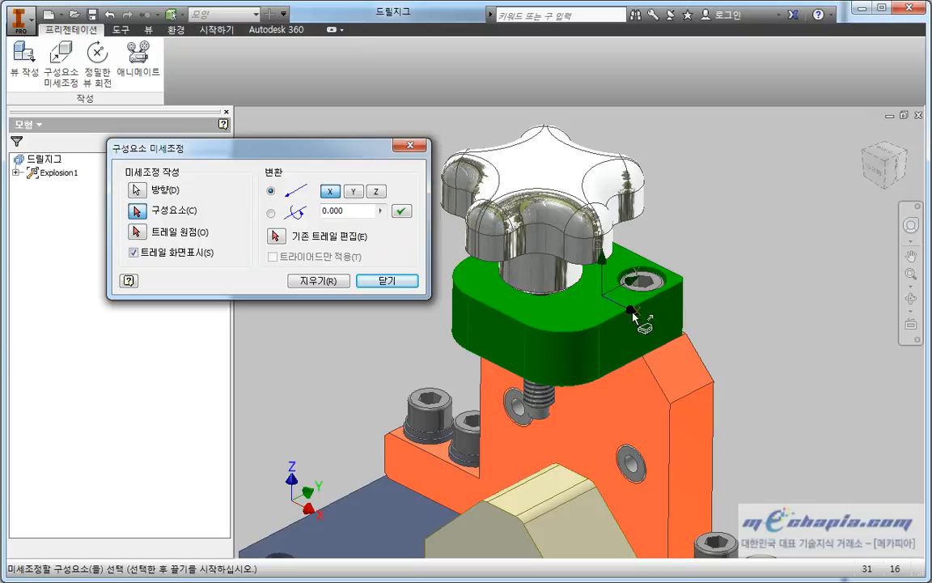
{"action": "left_click", "coordinate": [353, 192]}
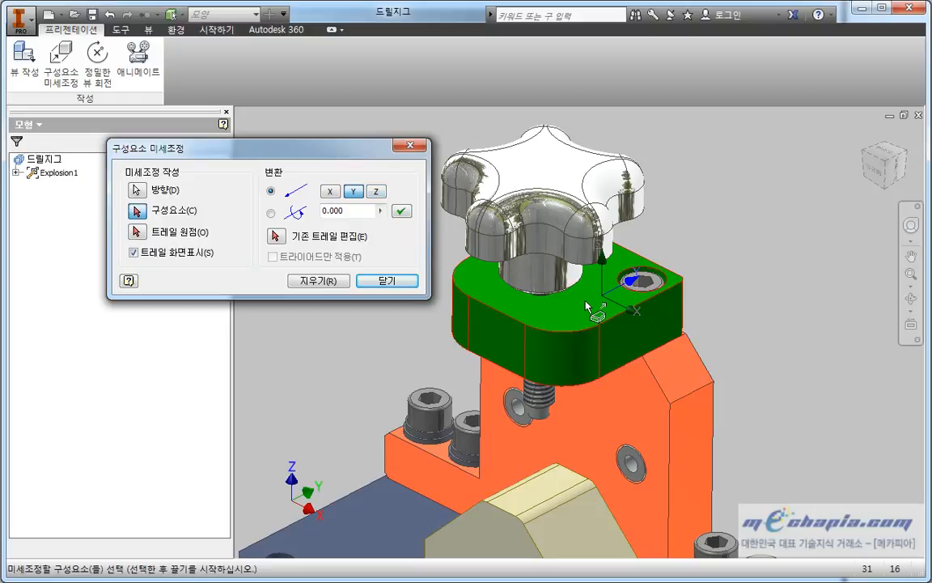
{"action": "left_click", "coordinate": [375, 192]}
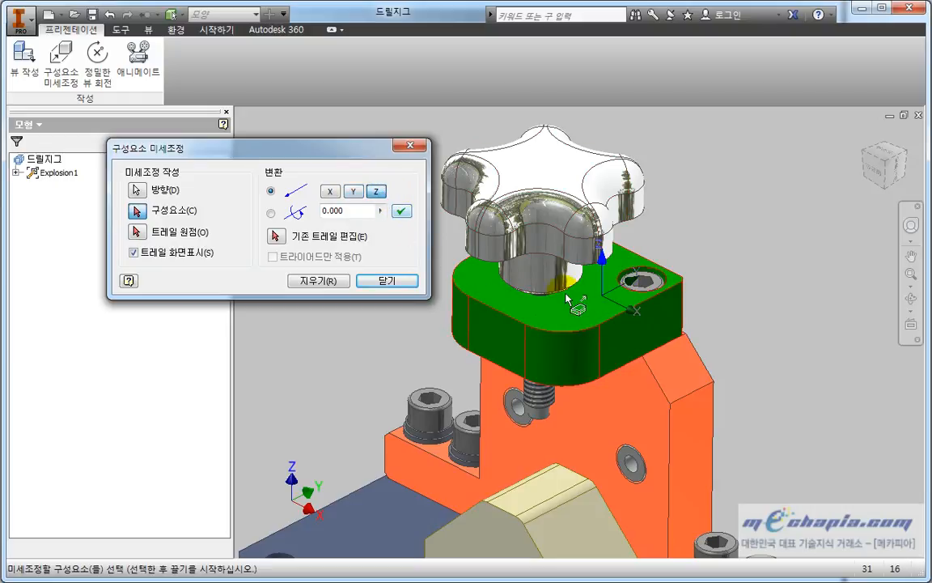
{"action": "mouse_move", "coordinate": [589, 305]}
{"action": "middle_mouse_down", "text": "shift"}
{"action": "mouse_move", "coordinate": [618, 266]}
{"action": "mouse_move", "coordinate": [608, 305]}
{"action": "middle_mouse_up", "text": "shift"}
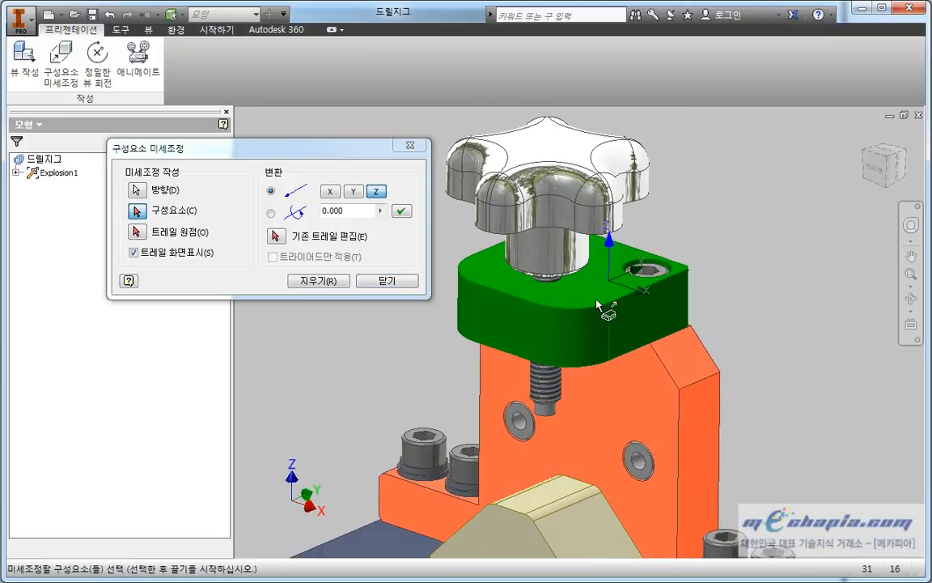
{"action": "left_click", "coordinate": [330, 191]}
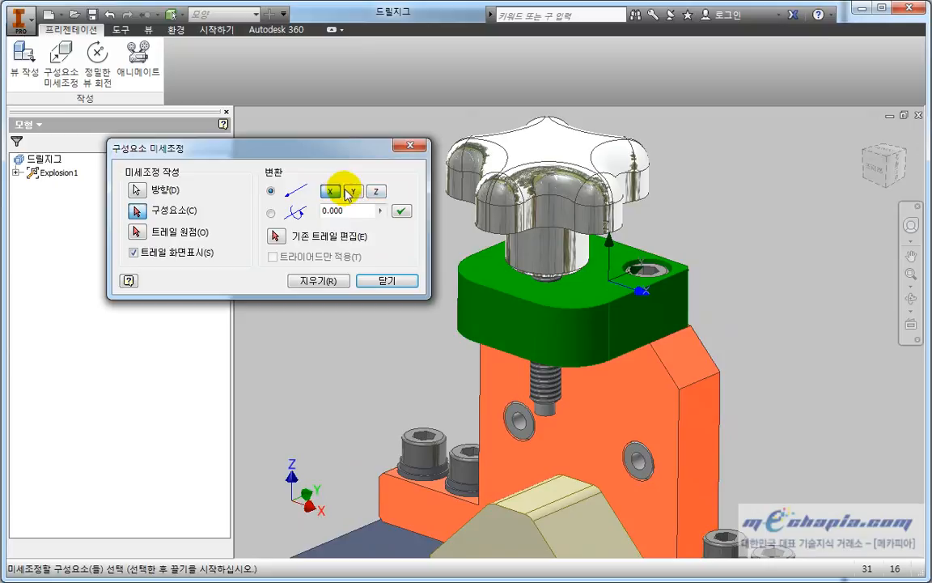
{"action": "left_click", "coordinate": [353, 191]}
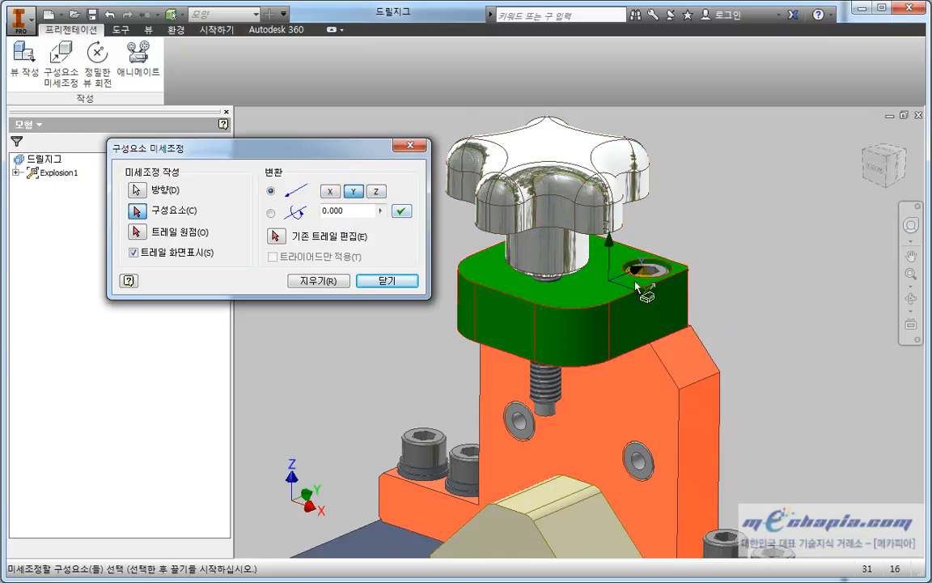
{"action": "left_click", "coordinate": [375, 191]}
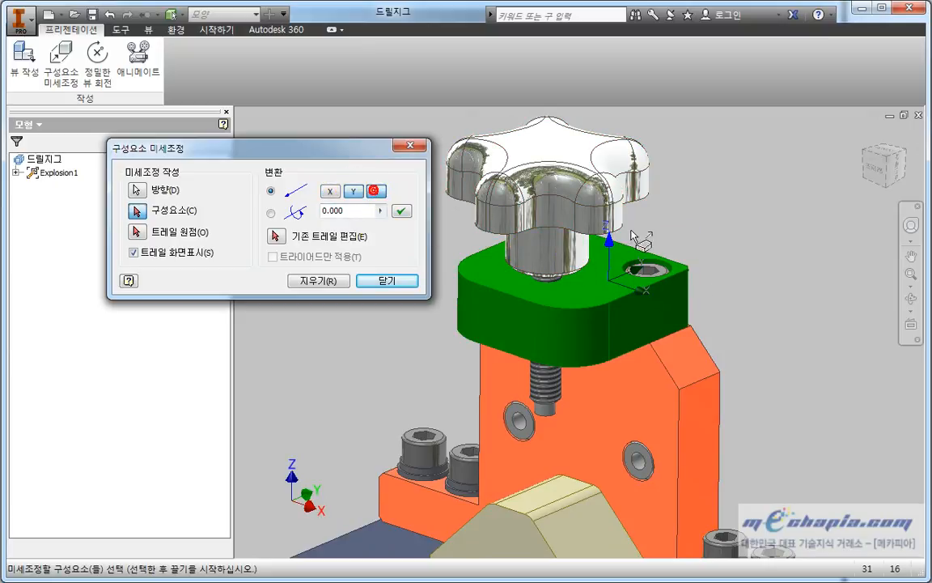
Select the star-shaped knob above the green plate as the component to tweak
{"action": "middle_click_drag", "start_coordinate": [687, 225], "coordinate": [729, 310]}
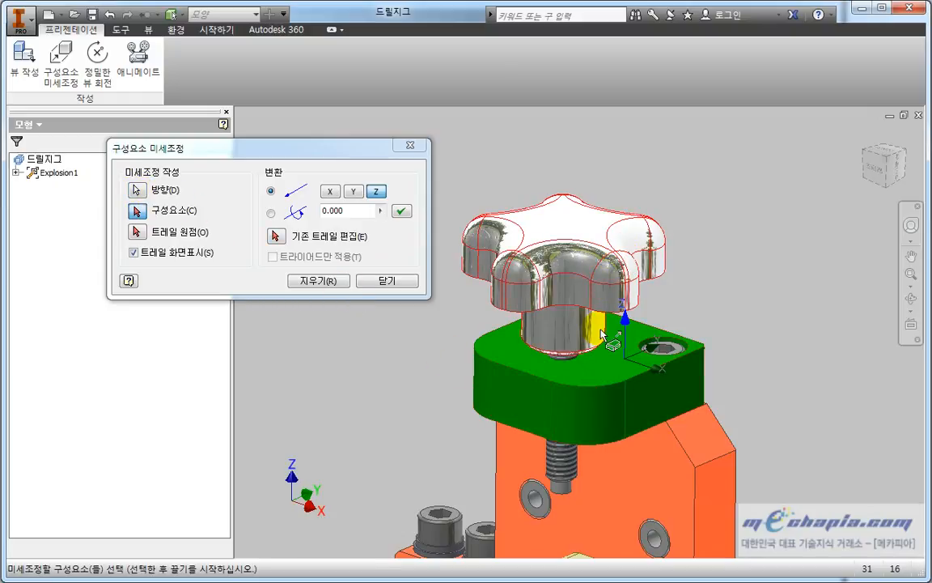
{"action": "scroll", "coordinate": [691, 380], "scroll_direction": "up", "scroll_amount": 3}
{"action": "scroll", "coordinate": [645, 441], "scroll_direction": "up", "scroll_amount": 3}
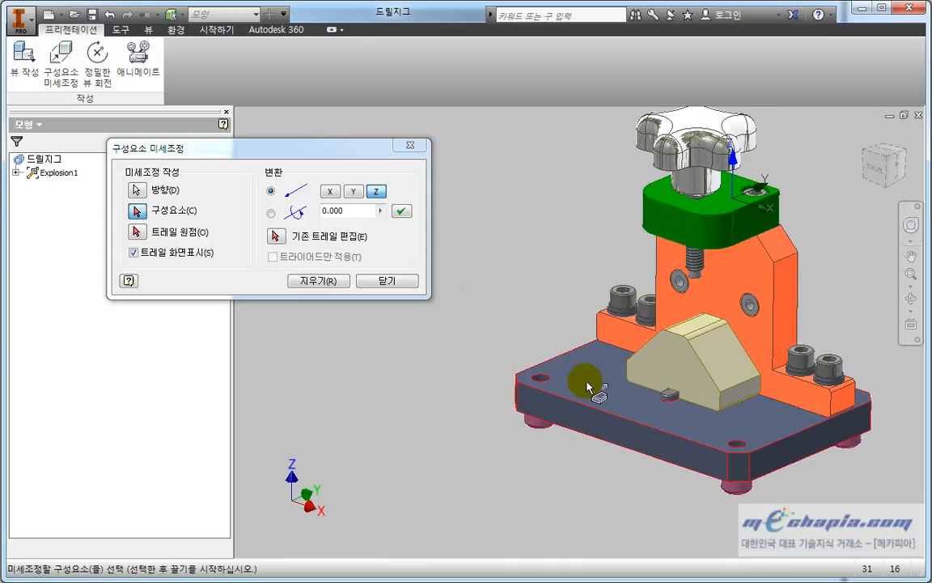
{"action": "middle_click_drag", "start_coordinate": [801, 253], "coordinate": [710, 306]}
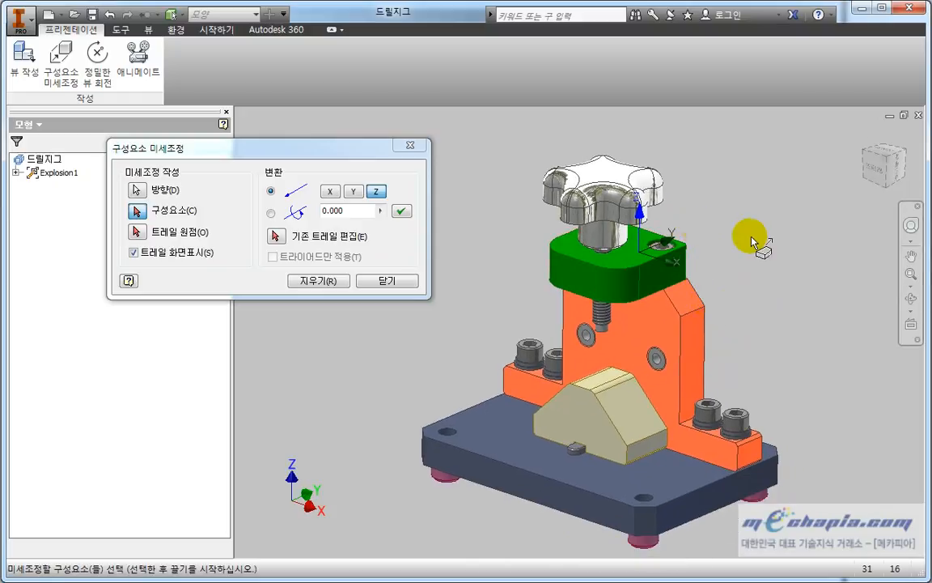
{"action": "middle_click_drag", "start_coordinate": [762, 245], "coordinate": [713, 240]}
{"action": "left_click_drag", "start_coordinate": [296, 145], "coordinate": [316, 151]}
{"action": "left_click", "coordinate": [158, 218]}
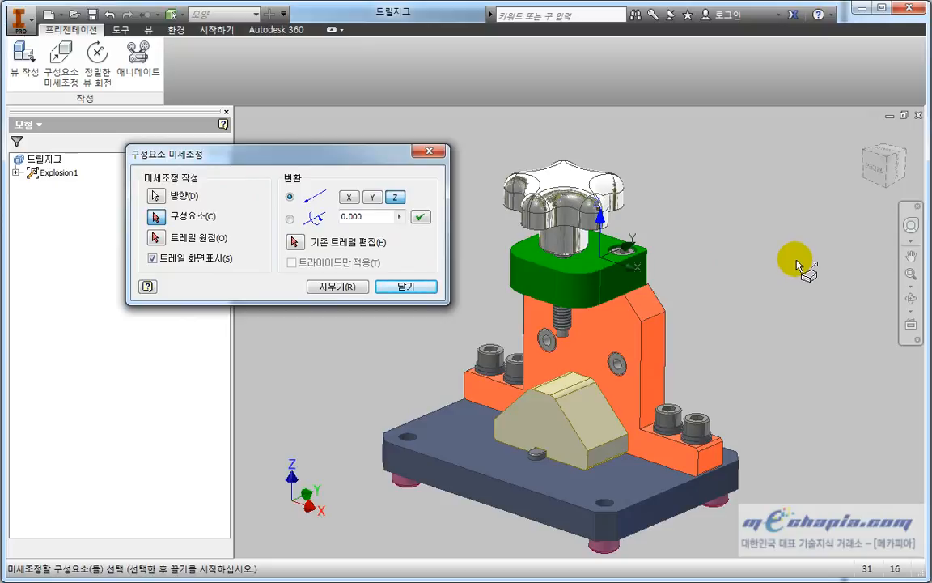
{"action": "scroll", "coordinate": [742, 266], "scroll_direction": "up", "scroll_amount": 3}
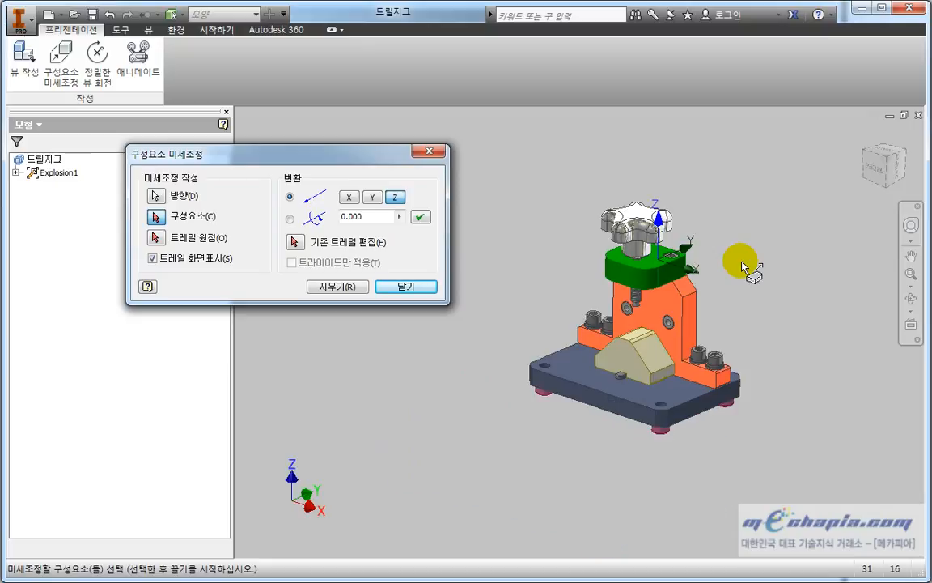
{"action": "middle_click_drag", "start_coordinate": [770, 238], "coordinate": [740, 310]}
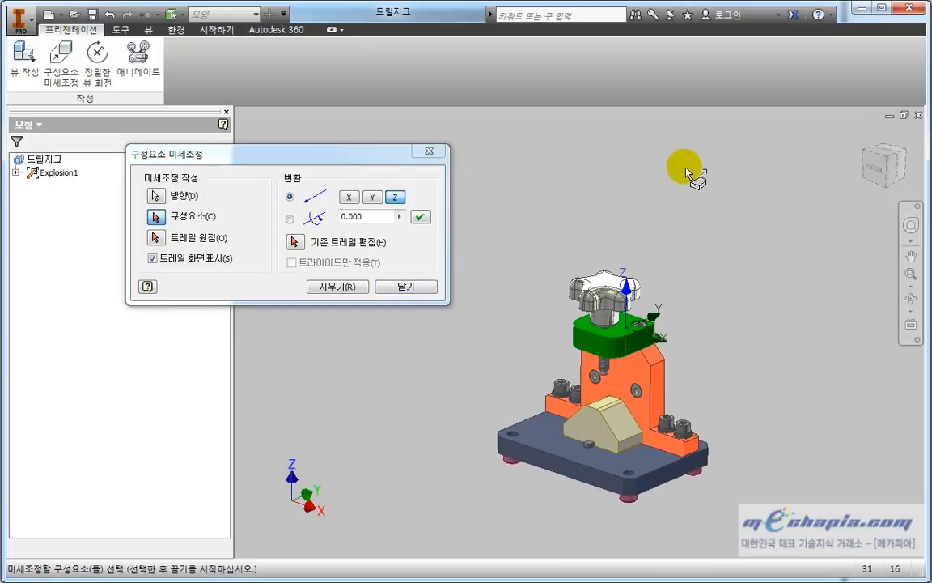
{"action": "left_click", "coordinate": [599, 291]}
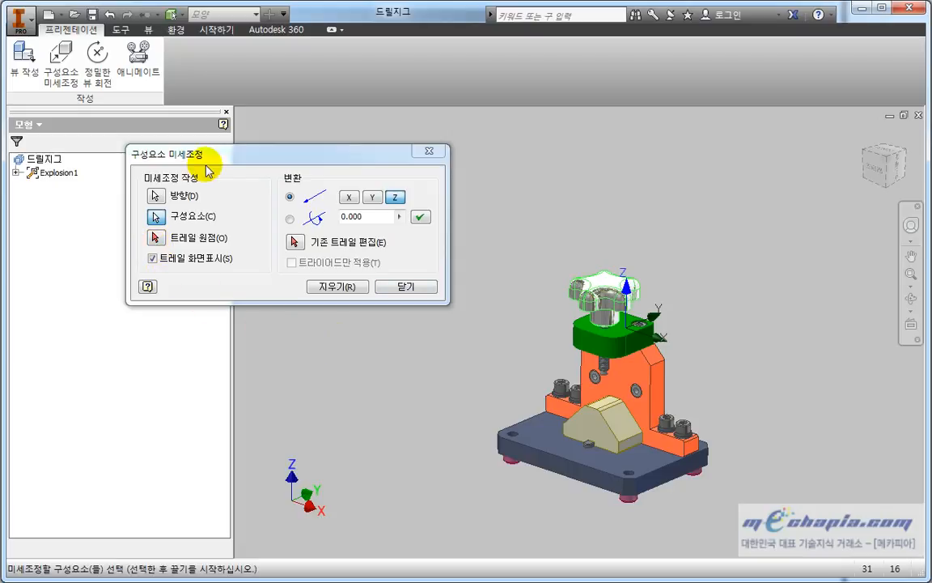
{"action": "left_click", "coordinate": [244, 156]}
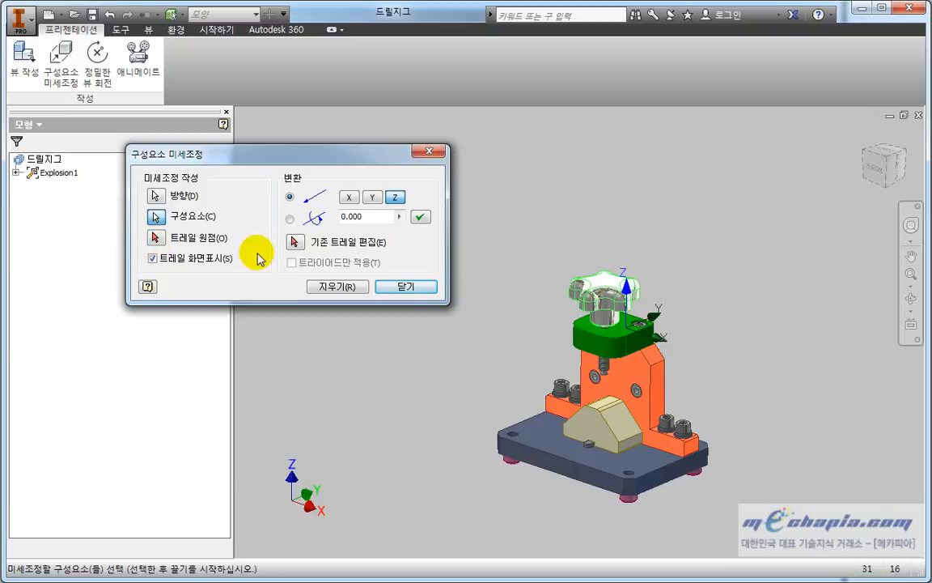
Switch to picking the trail origin and return to component selection without setting an origin
{"action": "left_click", "coordinate": [157, 236]}
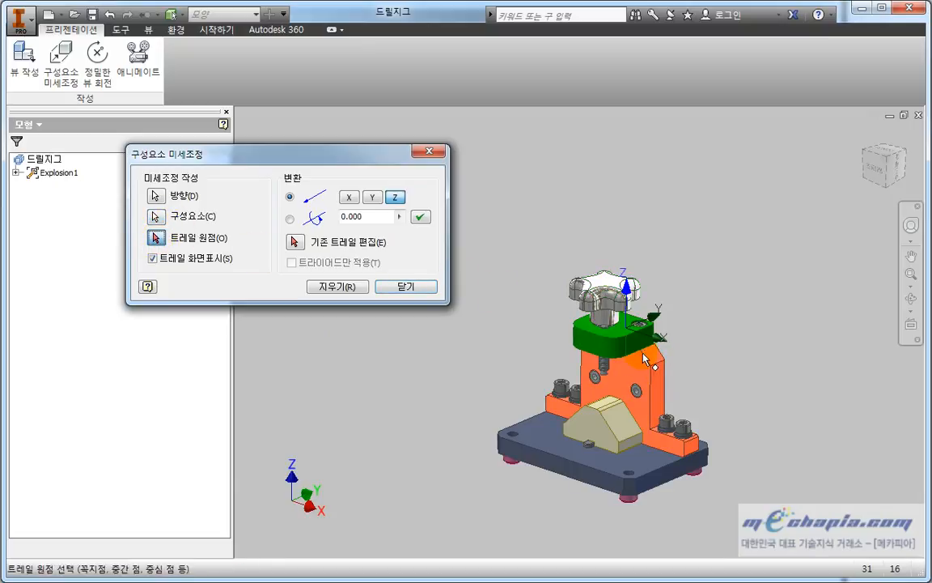
{"action": "left_click", "coordinate": [156, 217]}
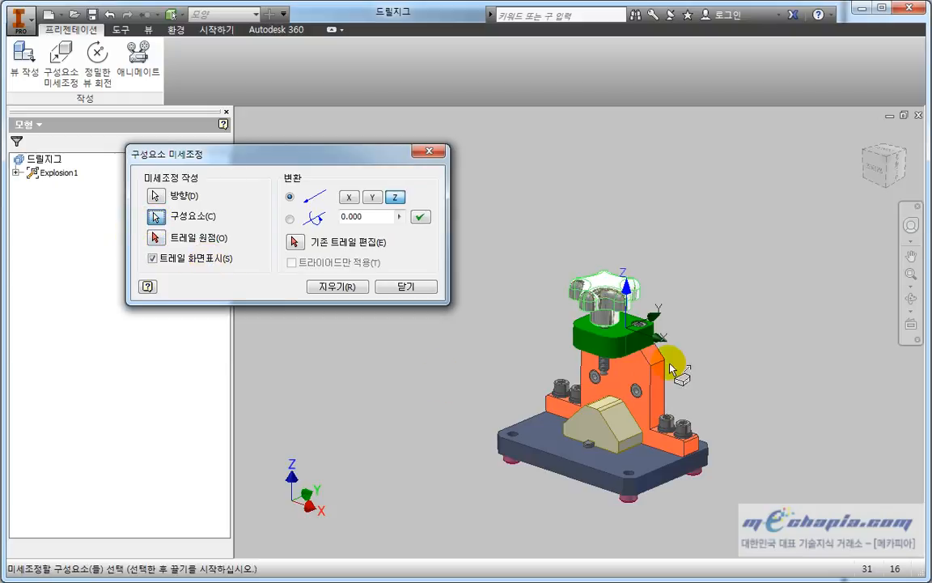
{"action": "middle_click_drag", "start_coordinate": [739, 339], "coordinate": [658, 380]}
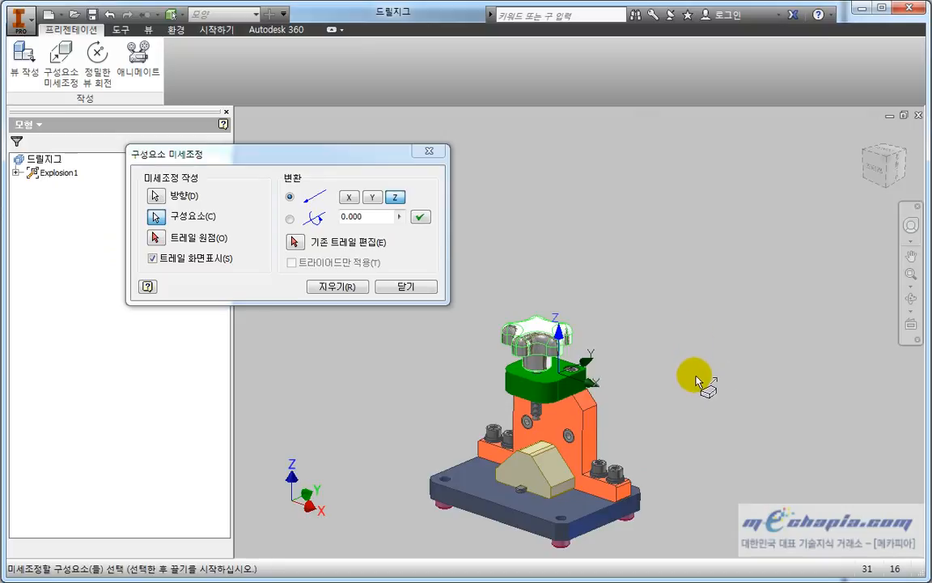
Move the star-shaped knob about 202.6 upward along the Z axis and apply the tweak
{"action": "scroll", "coordinate": [697, 379], "scroll_direction": "up", "scroll_amount": 2}
{"action": "left_click_drag", "start_coordinate": [726, 385], "coordinate": [730, 172]}
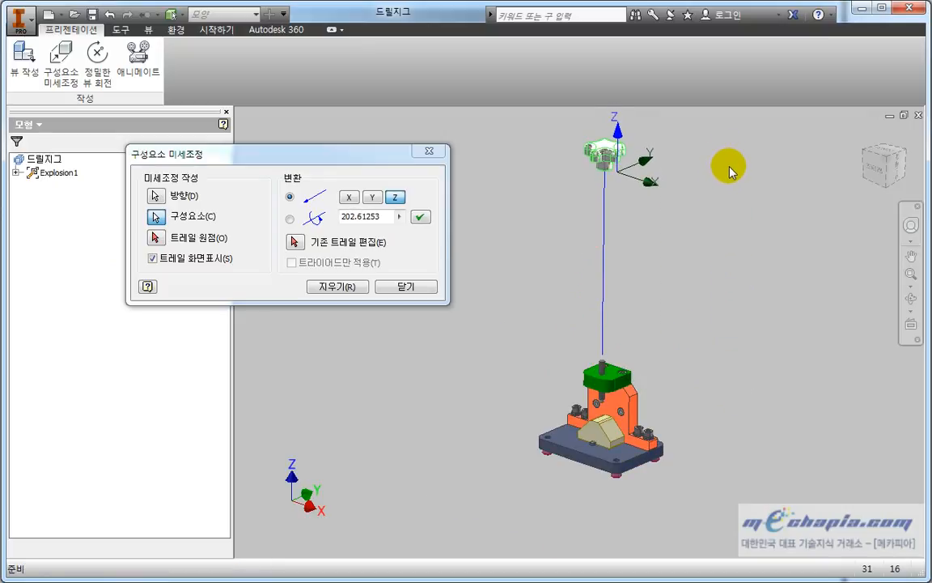
{"action": "left_click", "coordinate": [419, 216]}
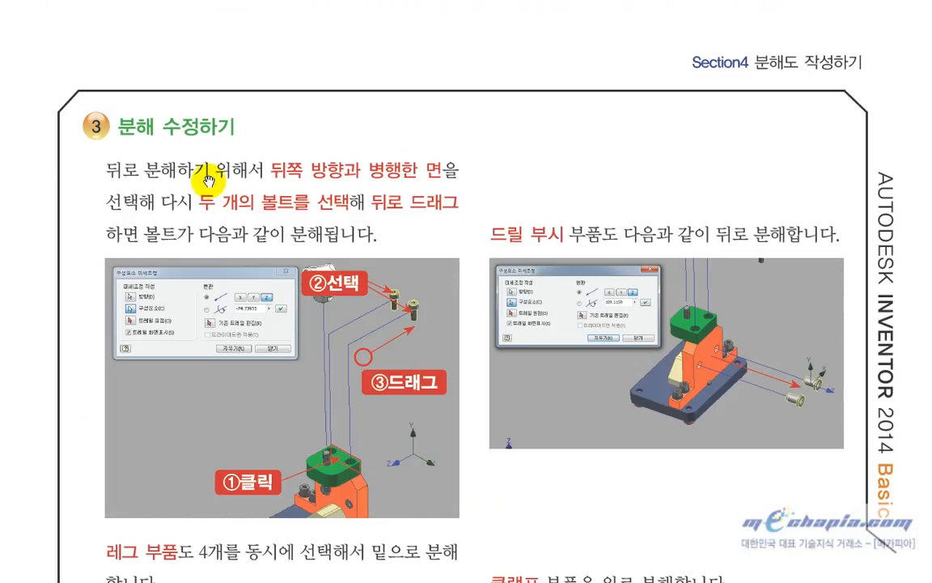
Switch to the Inventor textbook and read its pages on exploding the knob, bolts and other jig parts
{"action": "scroll", "coordinate": [421, 473], "scroll_direction": "down", "scroll_amount": 5}
{"action": "scroll", "coordinate": [483, 530], "scroll_direction": "down", "scroll_amount": 5}
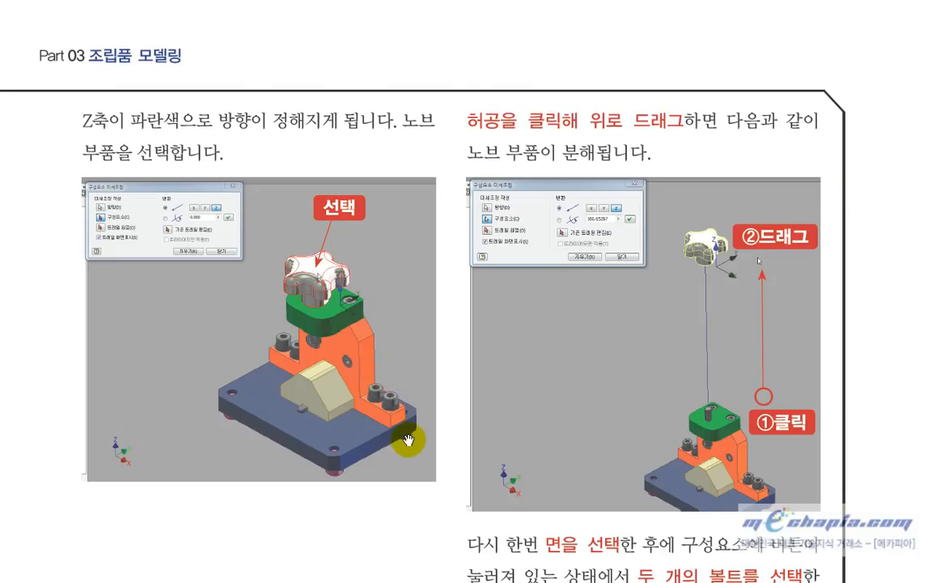
{"action": "scroll", "coordinate": [516, 76], "scroll_direction": "down", "scroll_amount": 10}
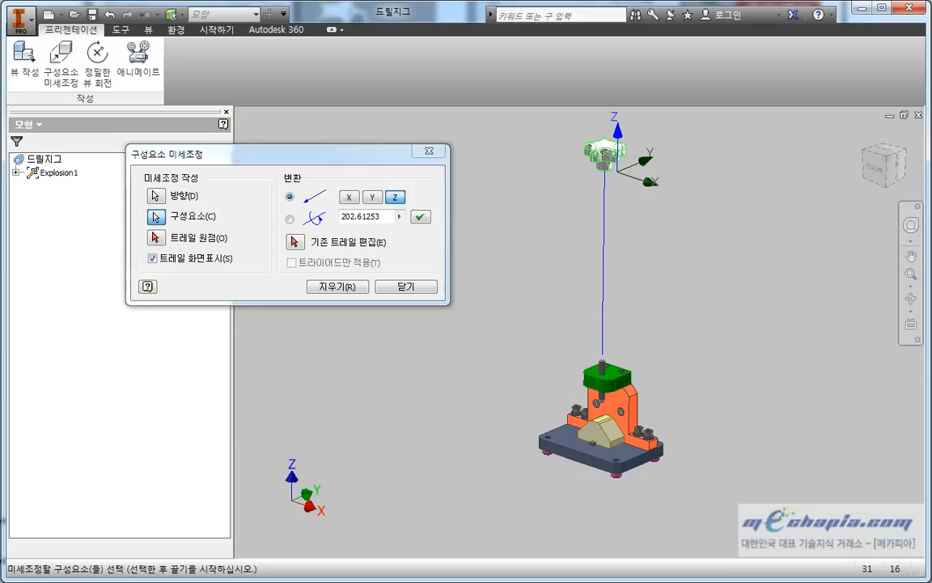
Return to Inventor, finish the knob's tweak and clear the tweak settings for a new one
{"action": "scroll", "coordinate": [489, 374], "scroll_direction": "up", "scroll_amount": 3}
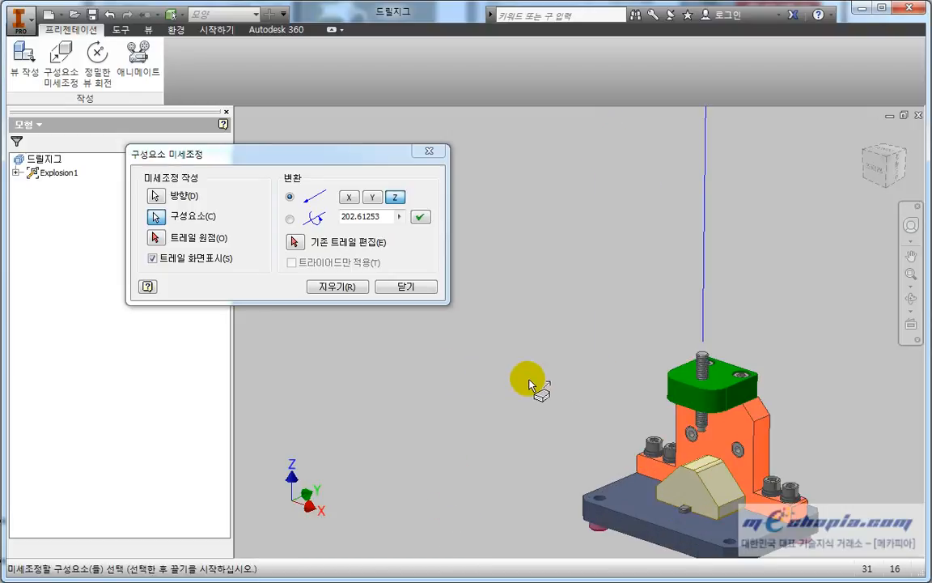
{"action": "scroll", "coordinate": [485, 374], "scroll_direction": "down", "scroll_amount": 4}
{"action": "middle_click_drag", "start_coordinate": [455, 378], "coordinate": [473, 397]}
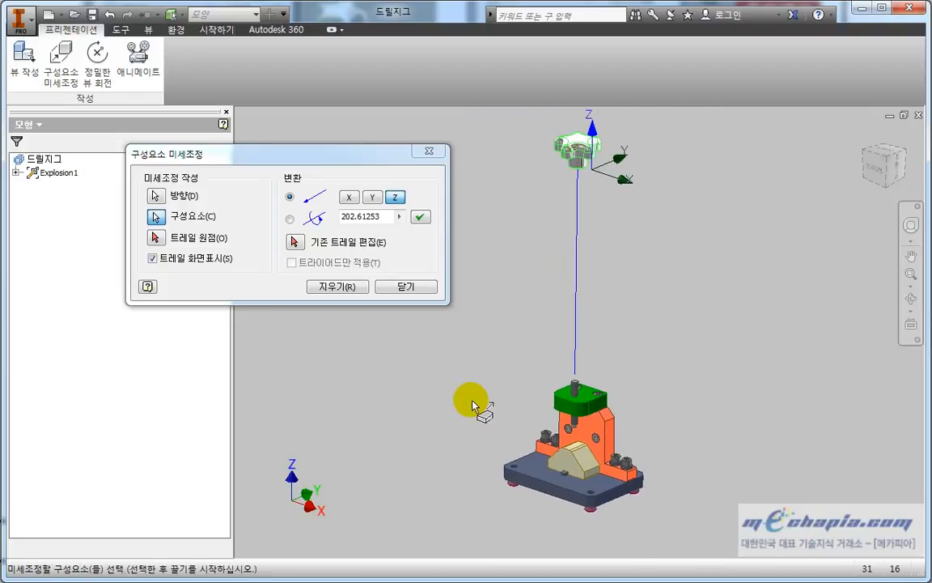
{"action": "left_click", "coordinate": [384, 152]}
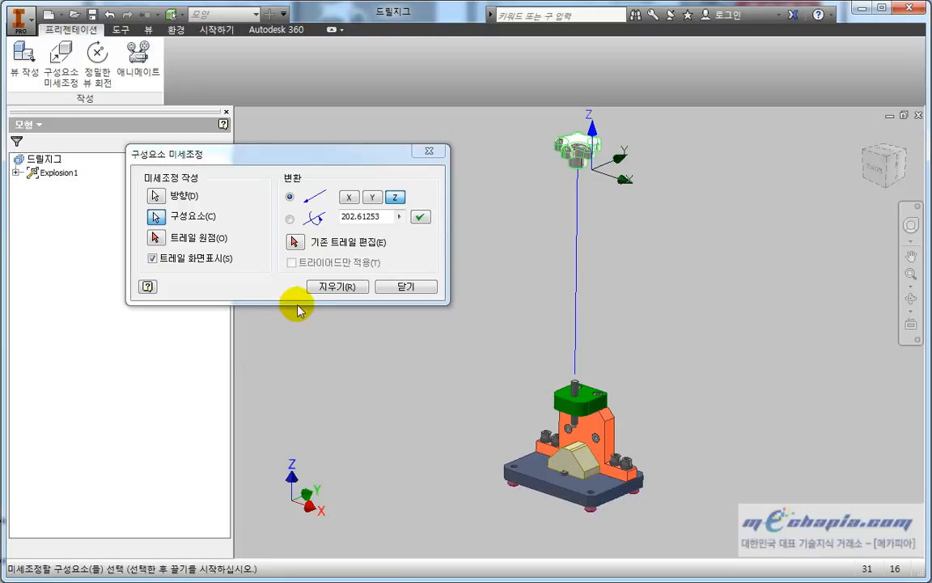
{"action": "left_click", "coordinate": [326, 288]}
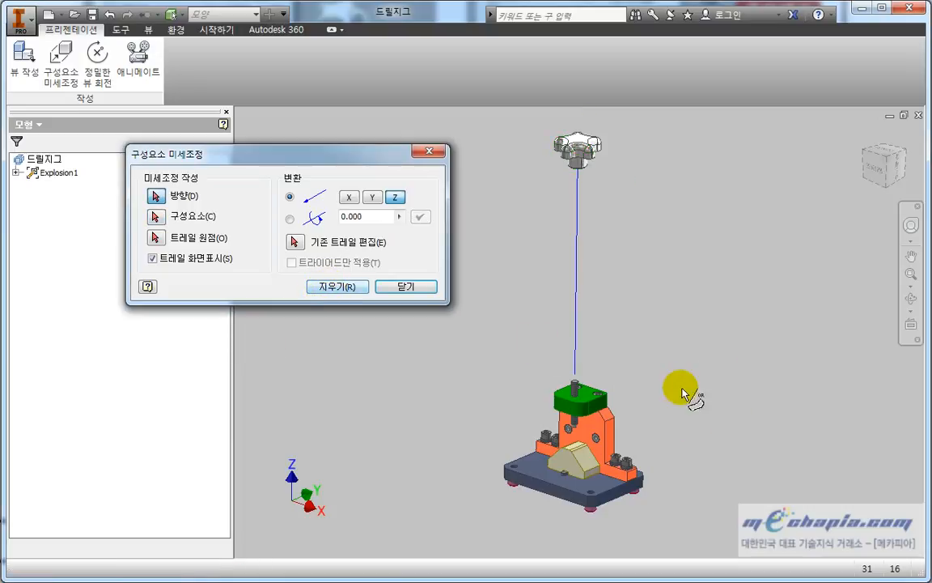
Define the tweak direction from the green plate's upper face so that Z points upward
{"action": "scroll", "coordinate": [608, 391], "scroll_direction": "down", "scroll_amount": 4}
{"action": "middle_click_drag", "start_coordinate": [608, 383], "coordinate": [629, 344]}
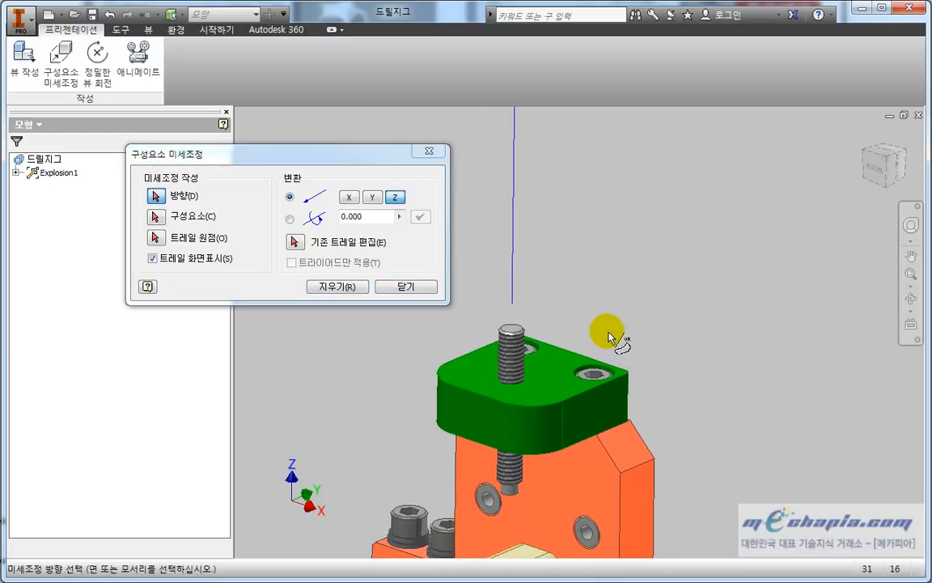
{"action": "scroll", "coordinate": [685, 352], "scroll_direction": "up", "scroll_amount": 3}
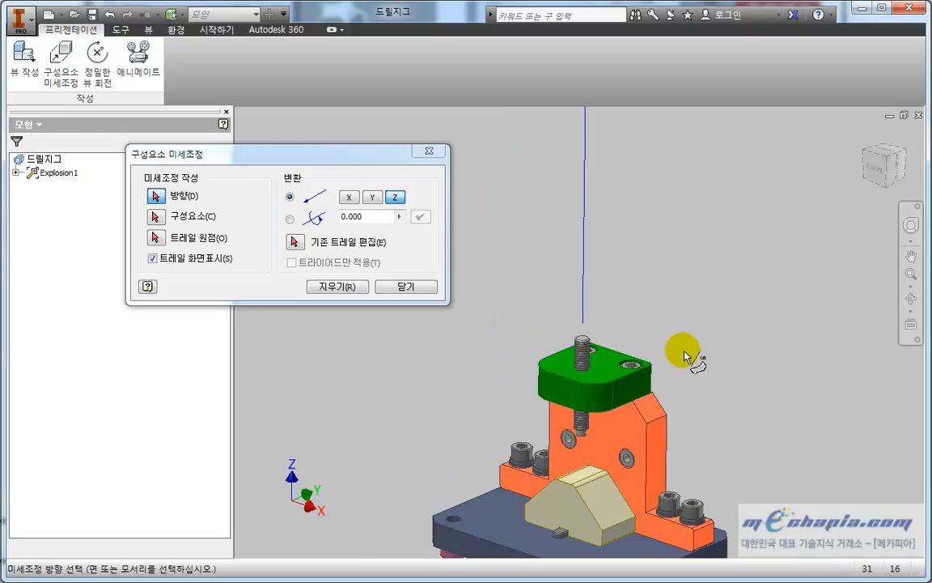
{"action": "scroll", "coordinate": [684, 351], "scroll_direction": "down", "scroll_amount": 4}
{"action": "middle_click_drag", "start_coordinate": [693, 322], "coordinate": [781, 394]}
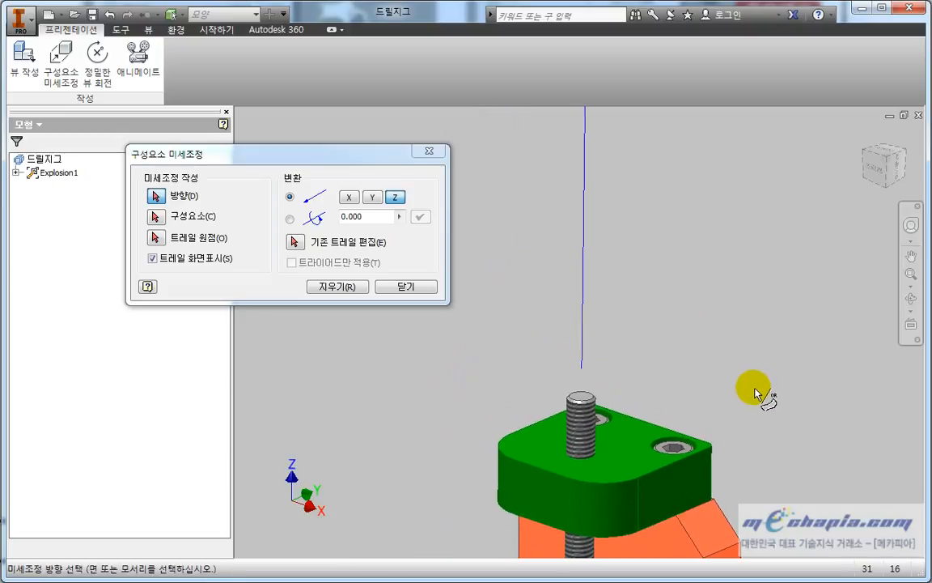
{"action": "scroll", "coordinate": [757, 391], "scroll_direction": "up", "scroll_amount": 5}
{"action": "middle_click_drag", "start_coordinate": [622, 345], "coordinate": [353, 295]}
{"action": "middle_click_drag", "start_coordinate": [489, 368], "coordinate": [661, 393]}
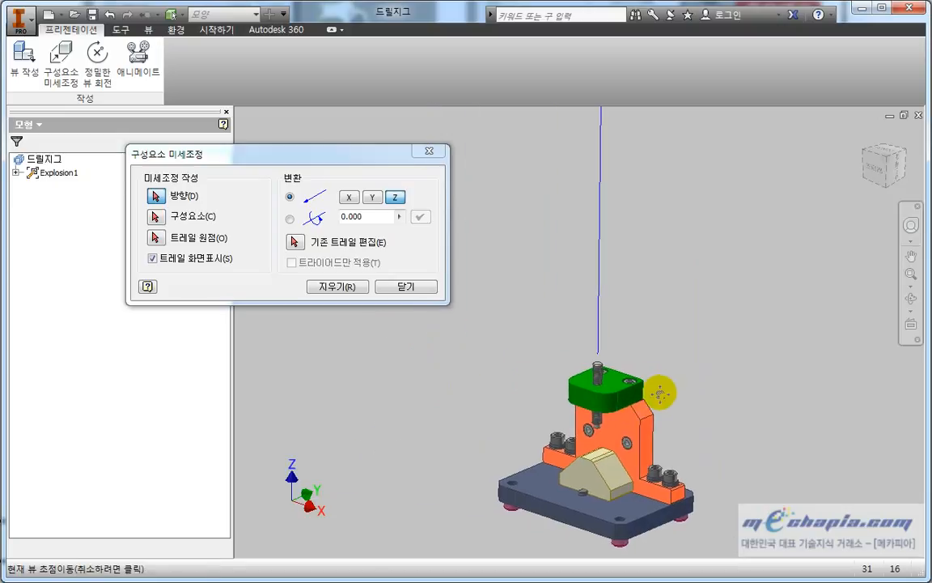
{"action": "scroll", "coordinate": [661, 393], "scroll_direction": "down", "scroll_amount": 3}
{"action": "left_click", "coordinate": [581, 353]}
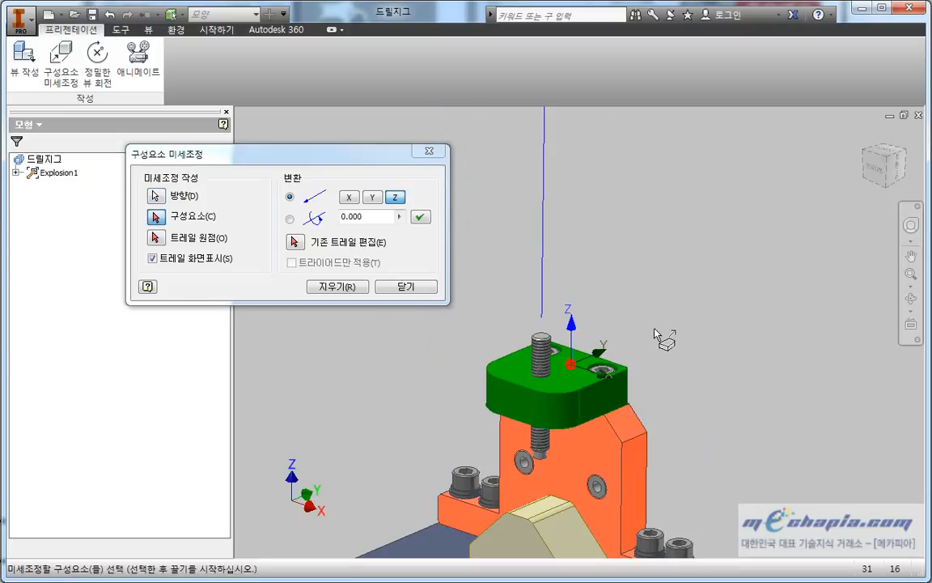
Tweak the two socket head bolts in the green plate about 182.2 upward along Z, then clear the settings
{"action": "middle_click_drag", "start_coordinate": [649, 337], "coordinate": [575, 344], "text": "shift"}
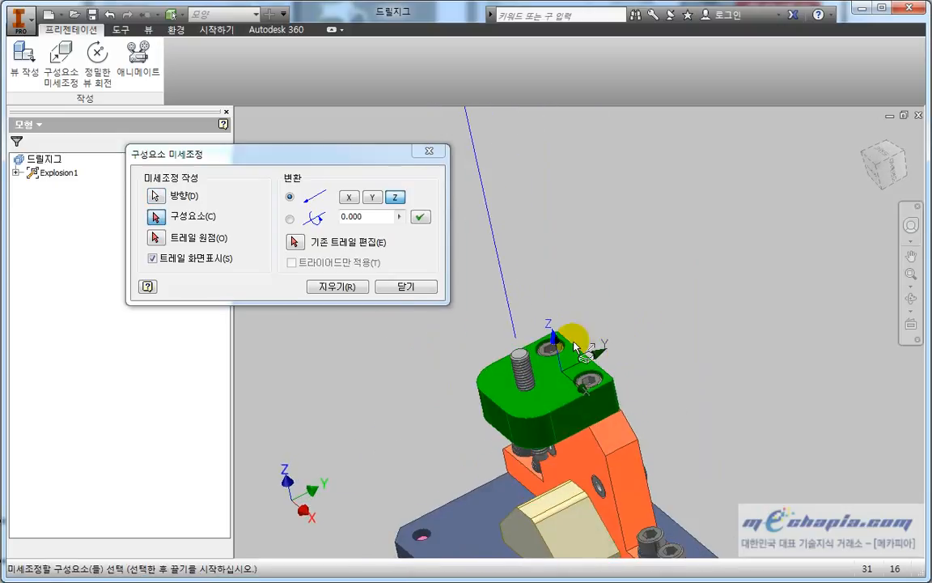
{"action": "left_click", "coordinate": [547, 348]}
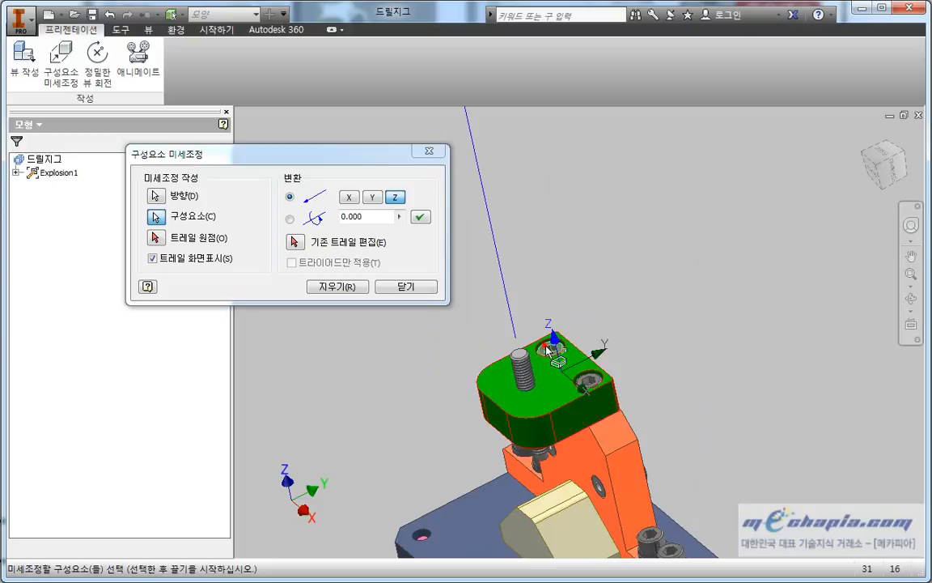
{"action": "left_click", "coordinate": [592, 388]}
{"action": "scroll", "coordinate": [676, 376], "scroll_direction": "up", "scroll_amount": 4}
{"action": "middle_click_drag", "start_coordinate": [677, 385], "coordinate": [714, 370], "text": "shift"}
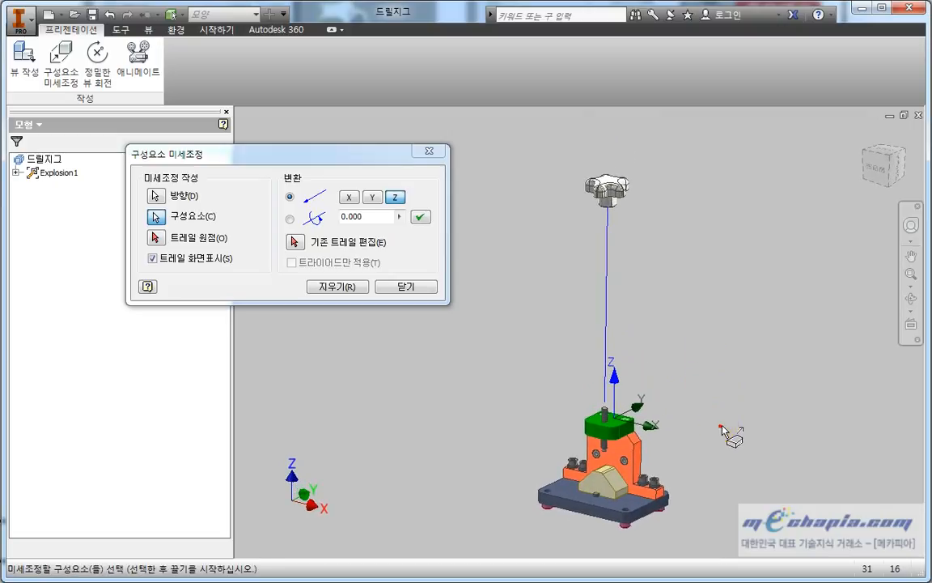
{"action": "left_click_drag", "start_coordinate": [728, 430], "coordinate": [711, 227]}
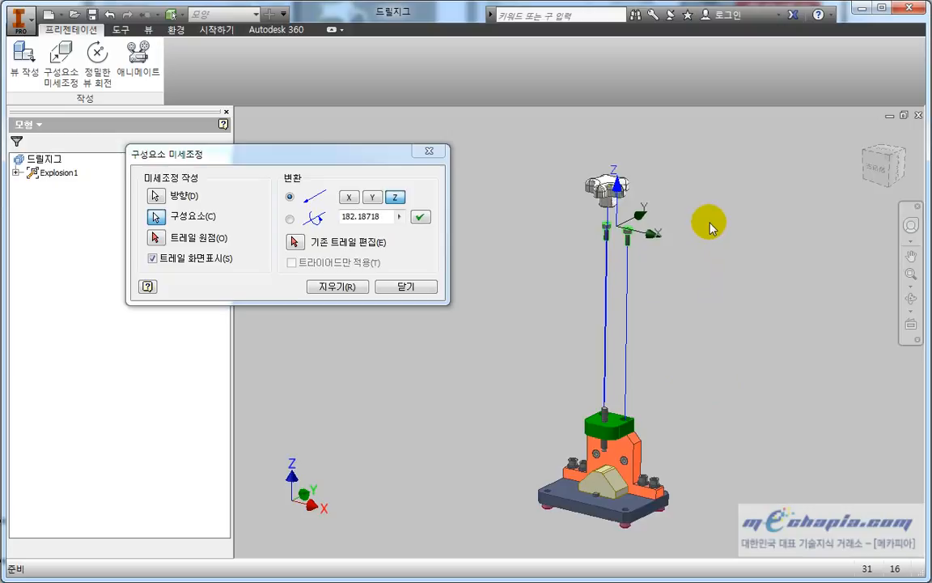
{"action": "left_click", "coordinate": [355, 287]}
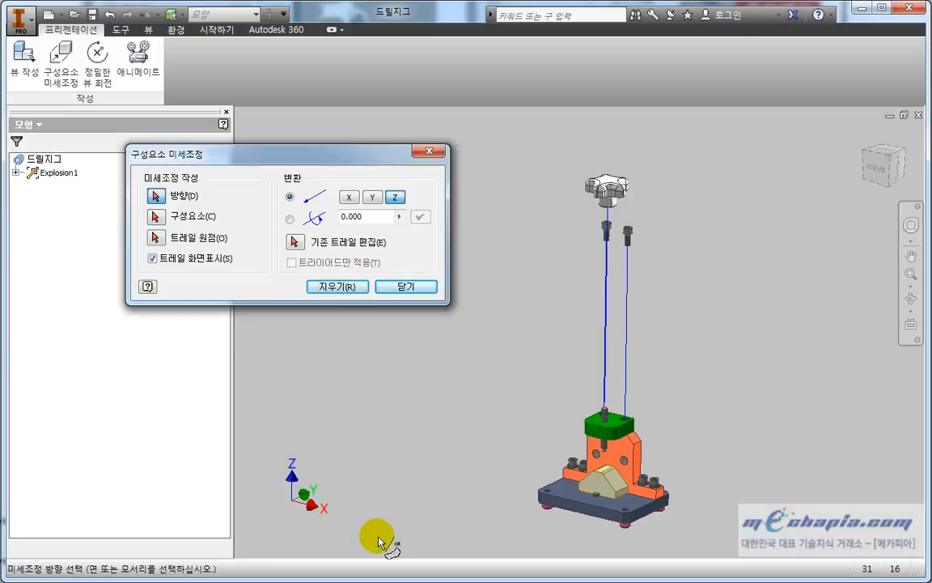
Define the tweak direction from the green plate's rear face so that Z points backward
{"action": "mouse_move", "coordinate": [678, 256]}
{"action": "middle_mouse_down", "text": "shift"}
{"action": "mouse_move", "coordinate": [627, 264]}
{"action": "mouse_move", "coordinate": [670, 251]}
{"action": "mouse_move", "coordinate": [666, 263]}
{"action": "middle_mouse_up", "text": "shift"}
{"action": "scroll", "coordinate": [627, 266], "scroll_direction": "up", "scroll_amount": 2}
{"action": "scroll", "coordinate": [624, 269], "scroll_direction": "down", "scroll_amount": 5}
{"action": "scroll", "coordinate": [624, 275], "scroll_direction": "up", "scroll_amount": 4}
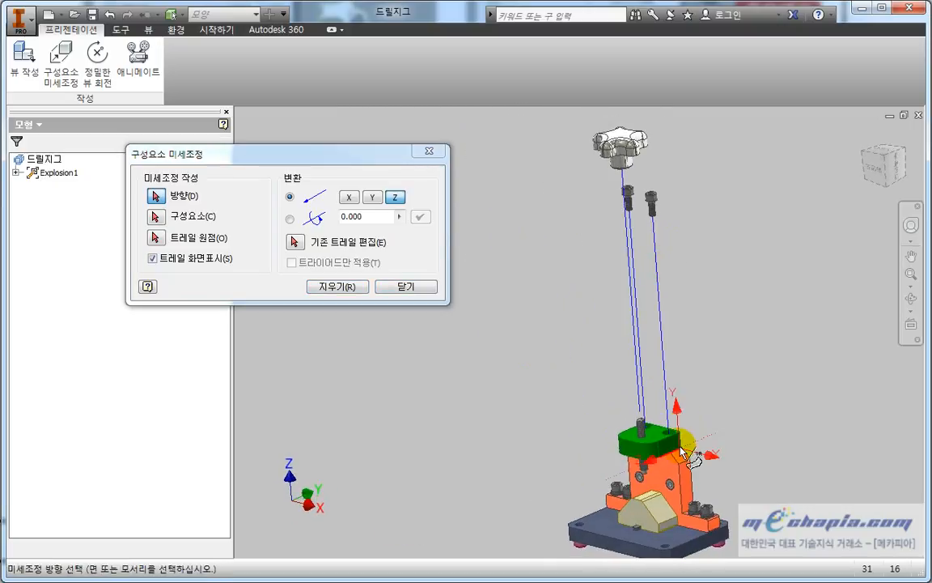
{"action": "left_click", "coordinate": [660, 207]}
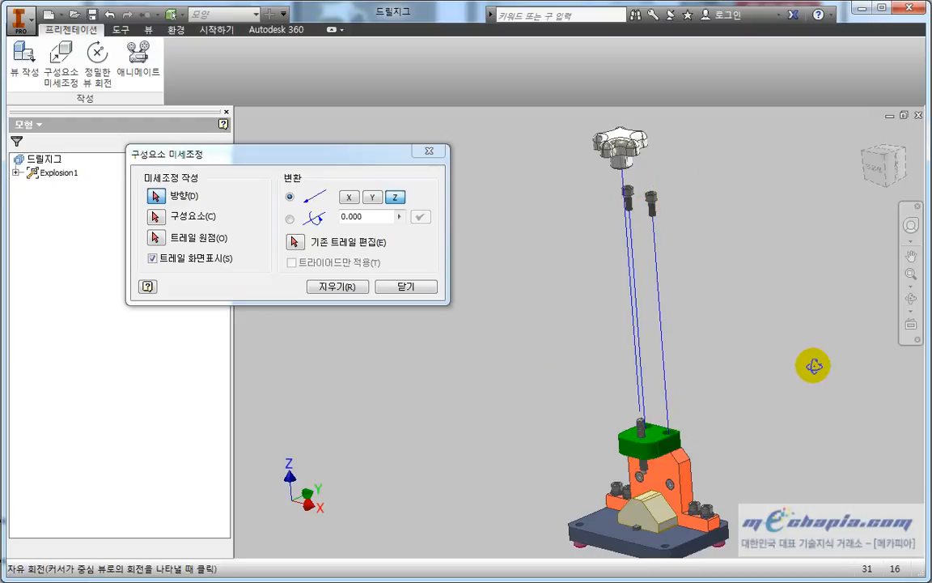
{"action": "middle_click_drag", "start_coordinate": [812, 365], "coordinate": [707, 368], "text": "shift"}
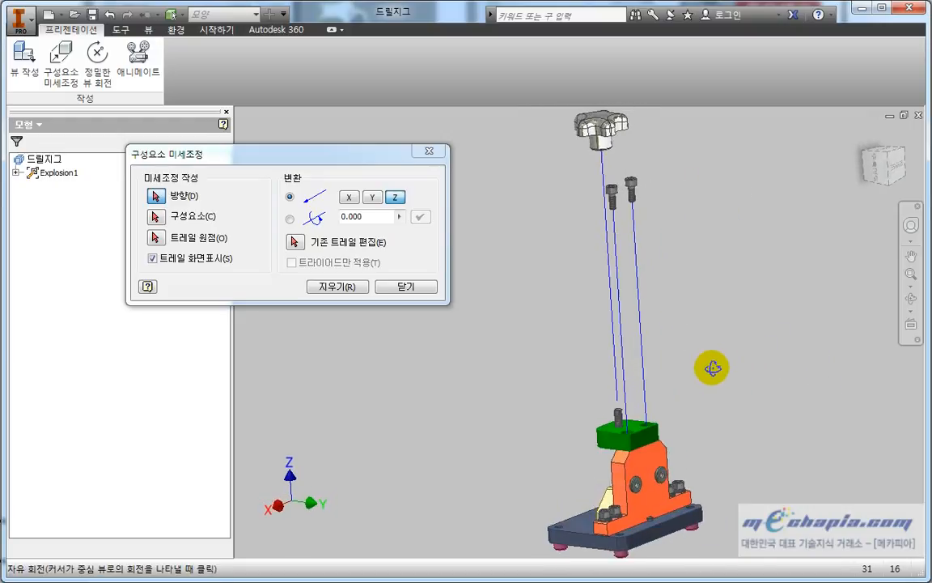
{"action": "left_click", "coordinate": [647, 436]}
{"action": "left_click", "coordinate": [649, 442]}
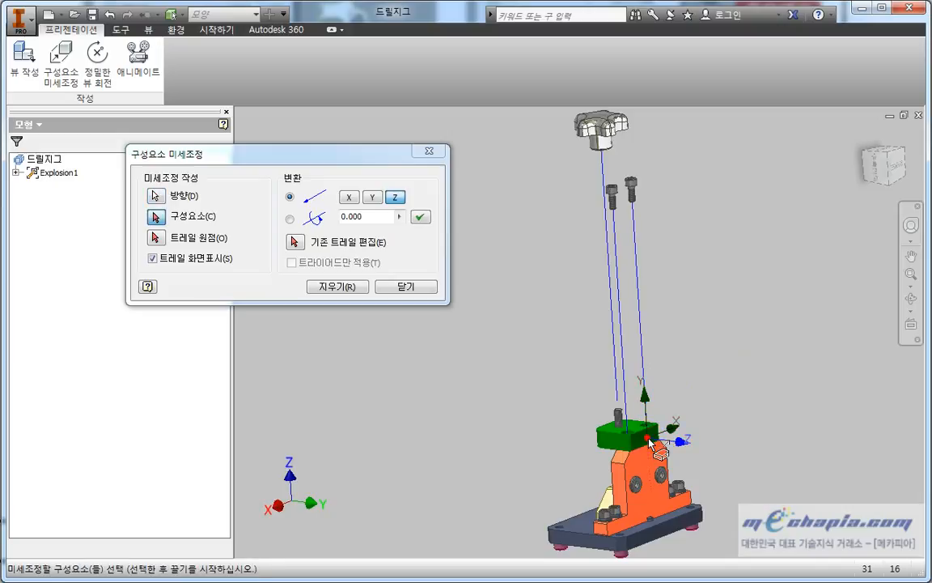
Tweak the two raised bolts backward along Z, away from the knob, and clear the settings
{"action": "scroll", "coordinate": [675, 453], "scroll_direction": "down", "scroll_amount": 4}
{"action": "mouse_move", "coordinate": [634, 435]}
{"action": "middle_mouse_down", "text": "shift"}
{"action": "mouse_move", "coordinate": [674, 403]}
{"action": "mouse_move", "coordinate": [649, 431]}
{"action": "middle_mouse_up", "text": "shift"}
{"action": "scroll", "coordinate": [651, 431], "scroll_direction": "up", "scroll_amount": 4}
{"action": "middle_click_drag", "start_coordinate": [623, 392], "coordinate": [645, 416], "text": "shift"}
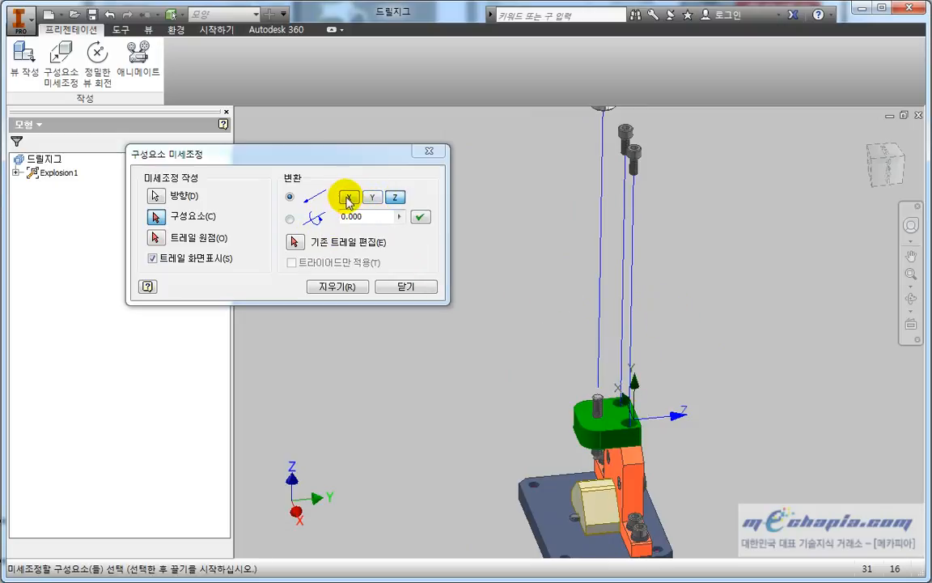
{"action": "middle_click_drag", "start_coordinate": [759, 380], "coordinate": [691, 408], "text": "shift"}
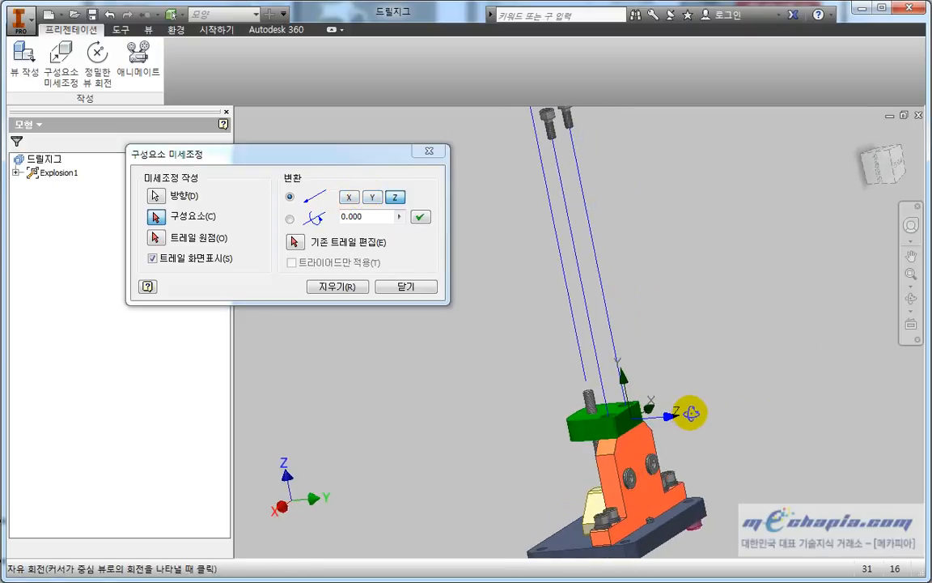
{"action": "middle_click_drag", "start_coordinate": [707, 280], "coordinate": [758, 368], "text": "shift"}
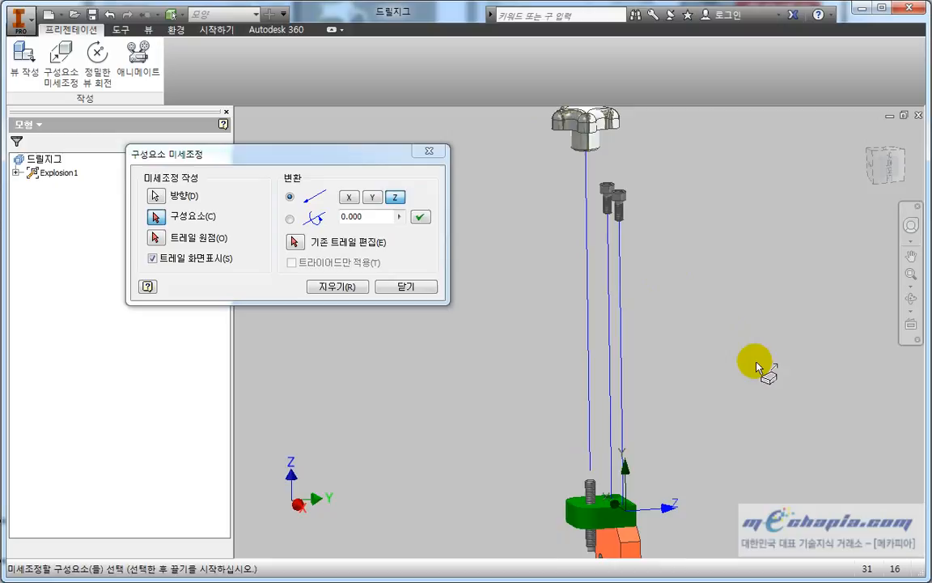
{"action": "left_click", "coordinate": [617, 202]}
{"action": "middle_click_drag", "start_coordinate": [670, 340], "coordinate": [716, 340], "text": "shift"}
{"action": "left_click_drag", "start_coordinate": [699, 329], "coordinate": [818, 307]}
{"action": "left_click", "coordinate": [346, 288]}
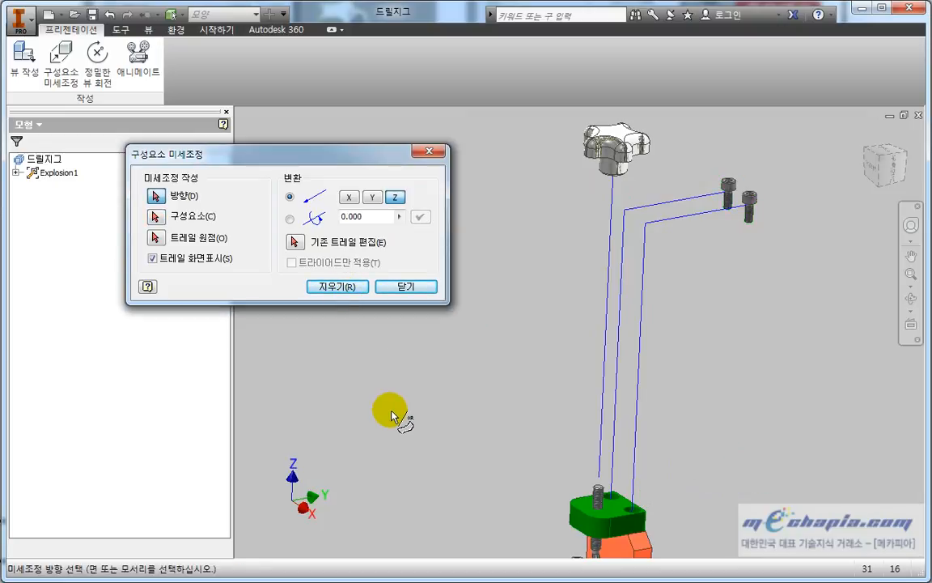
Tweak the two drill bushings backward out of the orange bracket, perpendicular to its rear face, and clear the settings
{"action": "middle_click_drag", "start_coordinate": [407, 411], "coordinate": [473, 202]}
{"action": "middle_click_drag", "start_coordinate": [685, 371], "coordinate": [612, 349], "text": "shift"}
{"action": "left_click", "coordinate": [614, 350]}
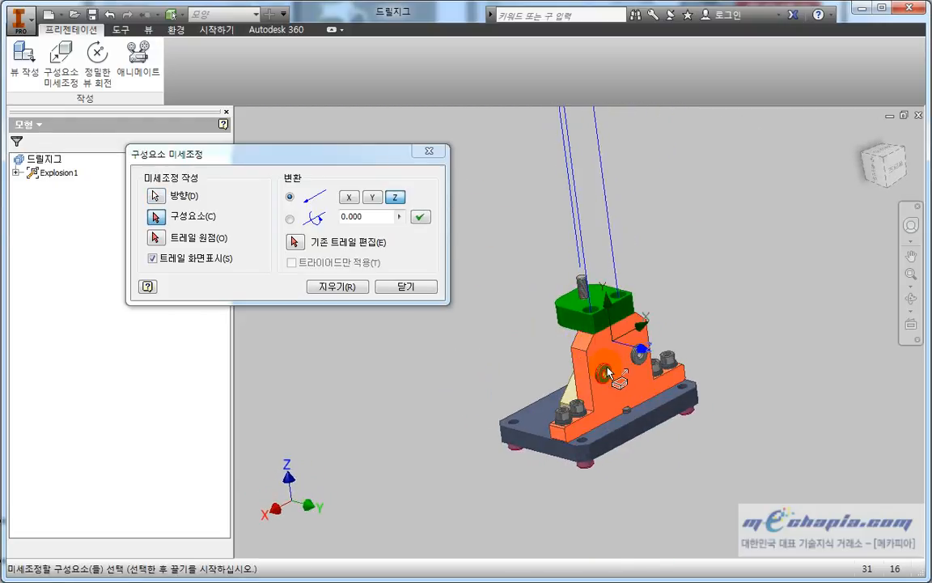
{"action": "scroll", "coordinate": [490, 390], "scroll_direction": "up", "scroll_amount": 3}
{"action": "left_click_drag", "start_coordinate": [491, 371], "coordinate": [655, 445]}
{"action": "left_click", "coordinate": [364, 290]}
Tweak all four legs downward from the base plate, perpendicular to its underside, and clear the settings
{"action": "middle_click_drag", "start_coordinate": [453, 405], "coordinate": [471, 382], "text": "shift"}
{"action": "left_click", "coordinate": [518, 395]}
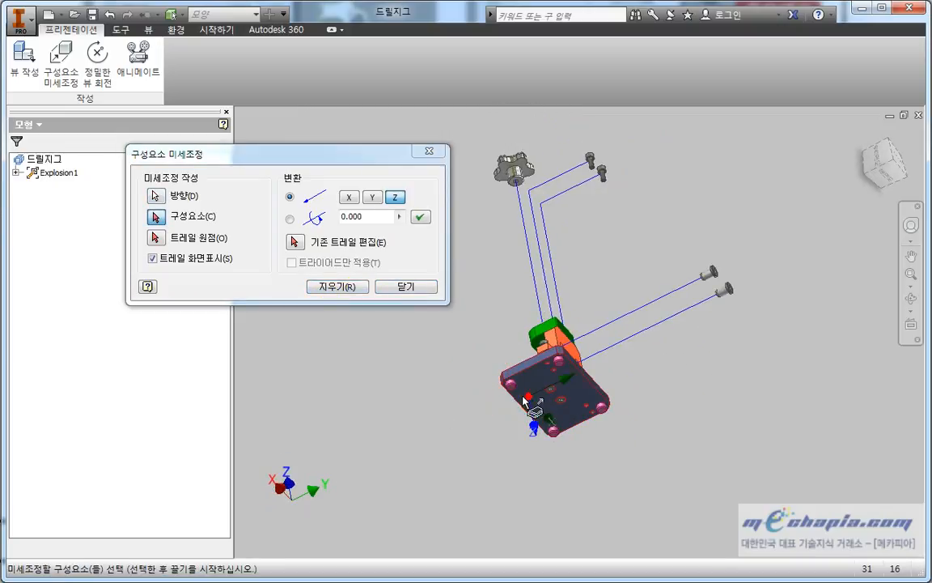
{"action": "left_click", "coordinate": [560, 371]}
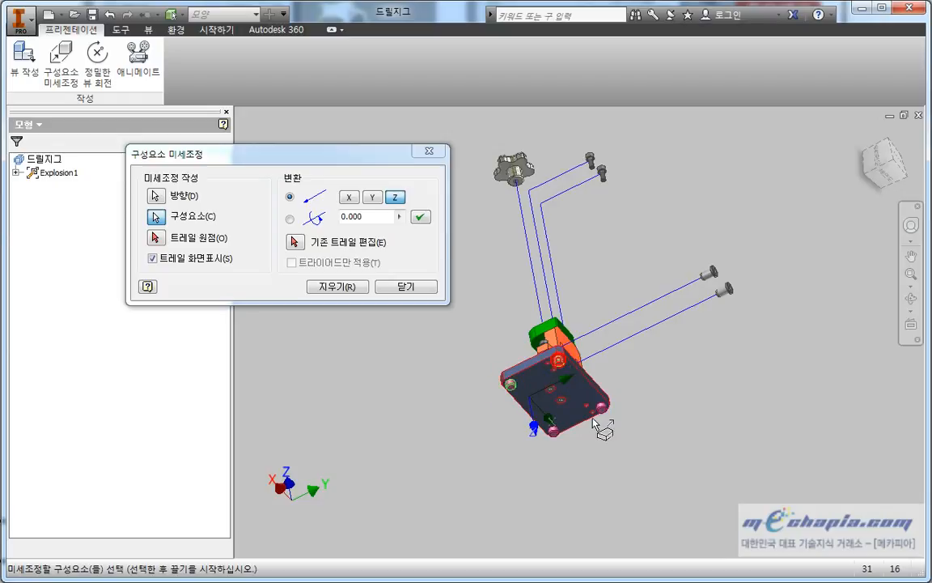
{"action": "middle_click_drag", "start_coordinate": [557, 441], "coordinate": [558, 344], "text": "shift"}
{"action": "left_click_drag", "start_coordinate": [503, 228], "coordinate": [481, 396]}
{"action": "left_click", "coordinate": [357, 288]}
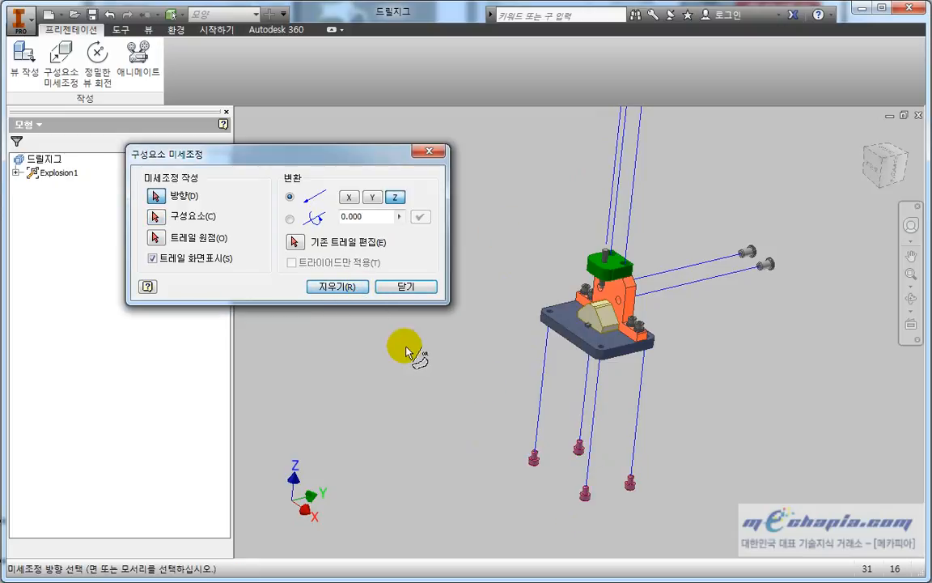
Tweak the threaded stud about 169.1 upward from the green plate, perpendicular to its upper face, and clear the settings
{"action": "middle_click_drag", "start_coordinate": [407, 354], "coordinate": [402, 412]}
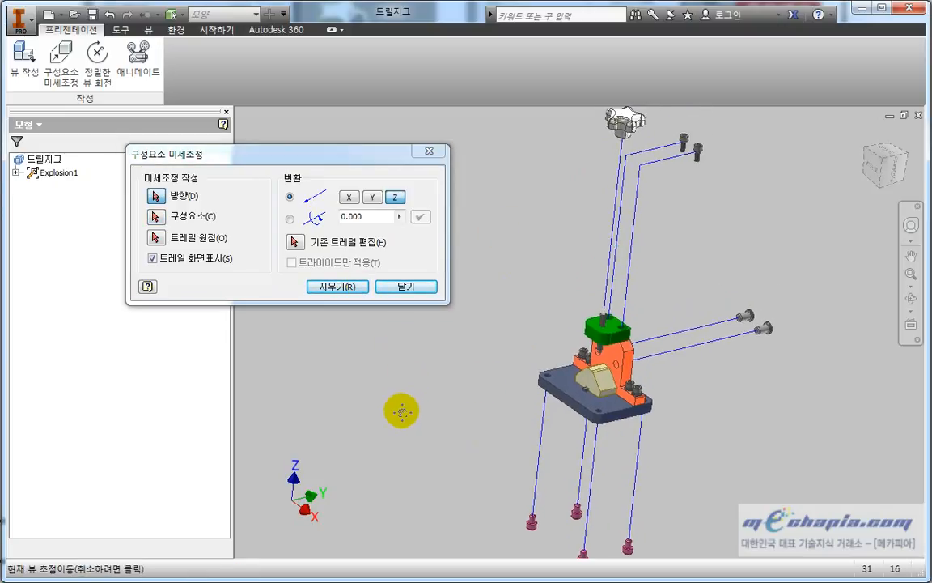
{"action": "scroll", "coordinate": [615, 311], "scroll_direction": "up", "scroll_amount": 3}
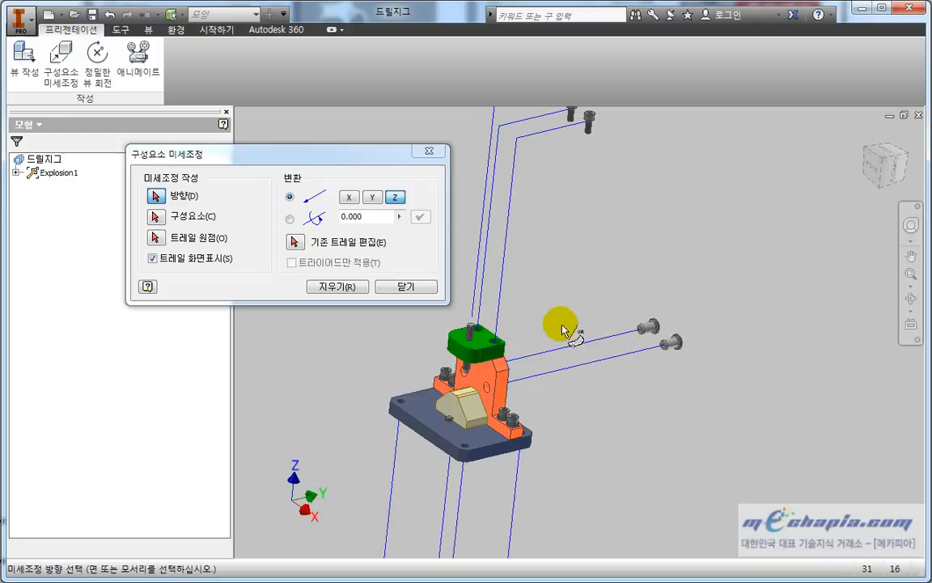
{"action": "scroll", "coordinate": [466, 338], "scroll_direction": "down", "scroll_amount": 4}
{"action": "left_click", "coordinate": [458, 340]}
{"action": "left_click", "coordinate": [482, 318]}
{"action": "scroll", "coordinate": [595, 421], "scroll_direction": "up", "scroll_amount": 5}
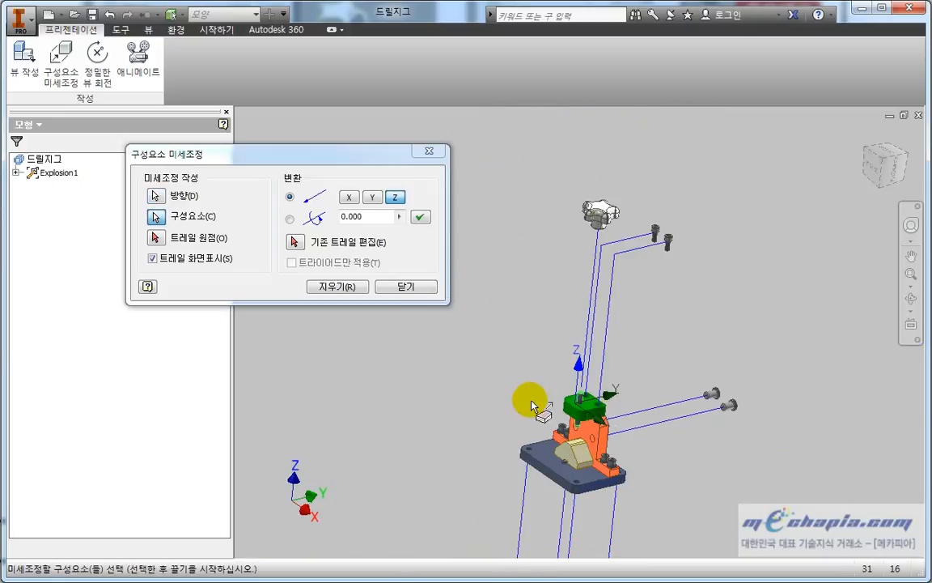
{"action": "left_click_drag", "start_coordinate": [526, 396], "coordinate": [532, 240]}
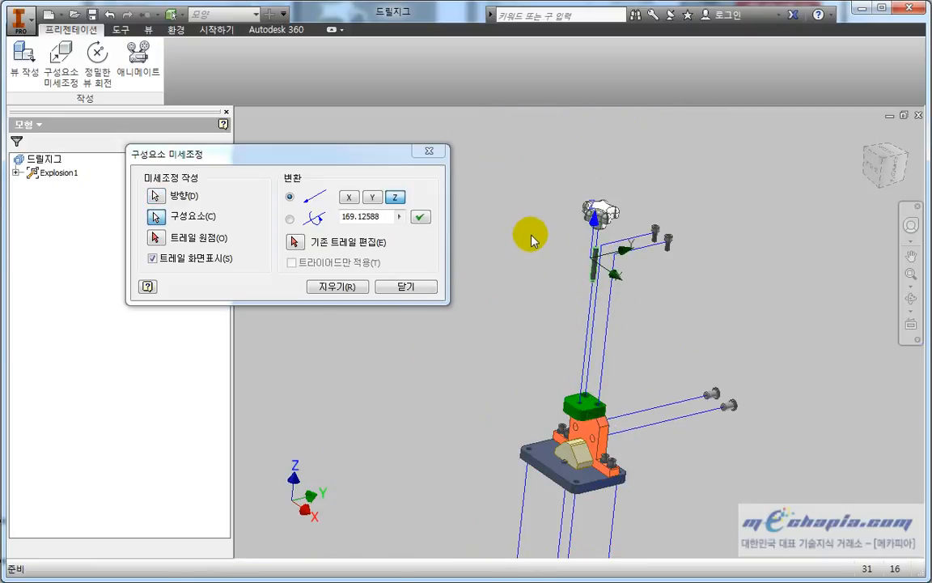
{"action": "left_click", "coordinate": [353, 287]}
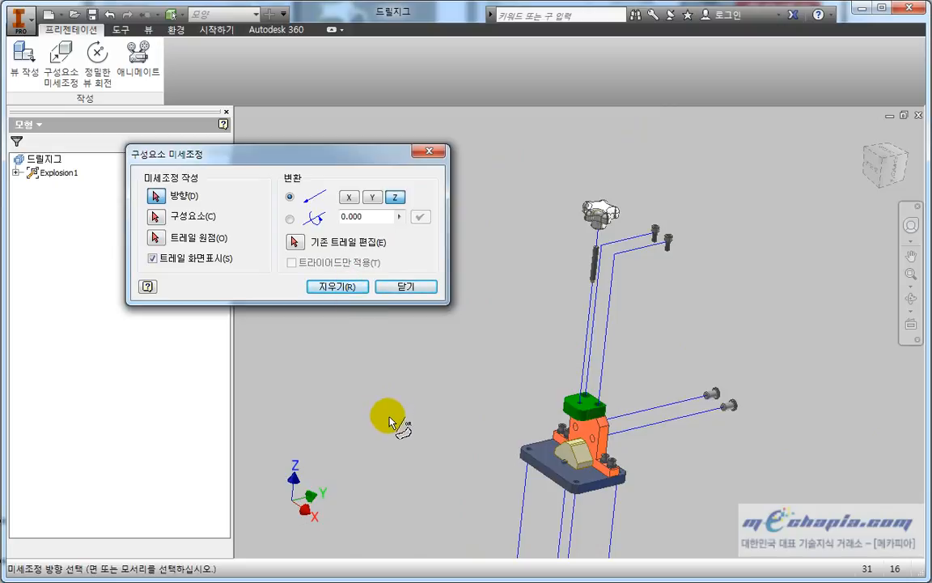
Tweak the green plate about 122.9 upward along Z, perpendicular to its upper face, and clear the settings
{"action": "scroll", "coordinate": [545, 356], "scroll_direction": "up", "scroll_amount": 4}
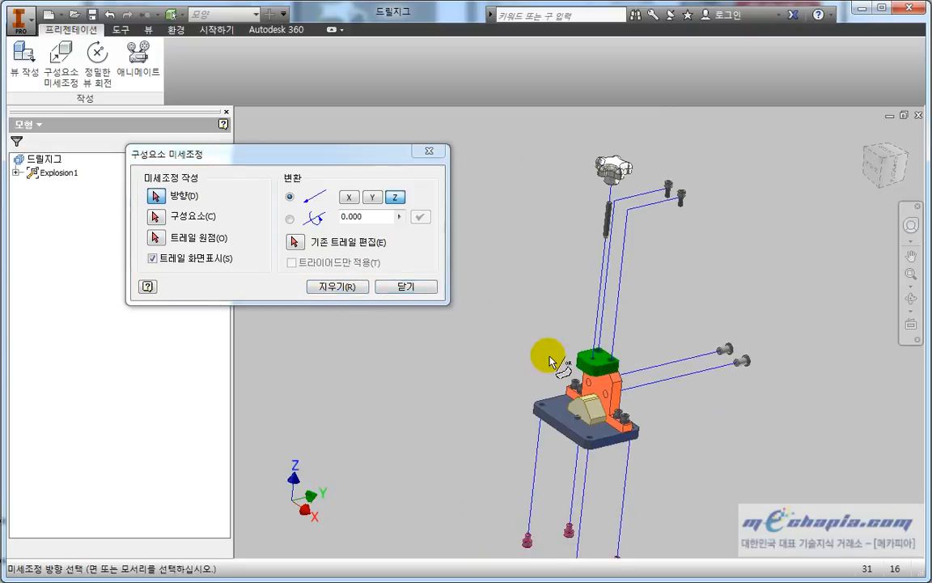
{"action": "scroll", "coordinate": [550, 362], "scroll_direction": "down", "scroll_amount": 5}
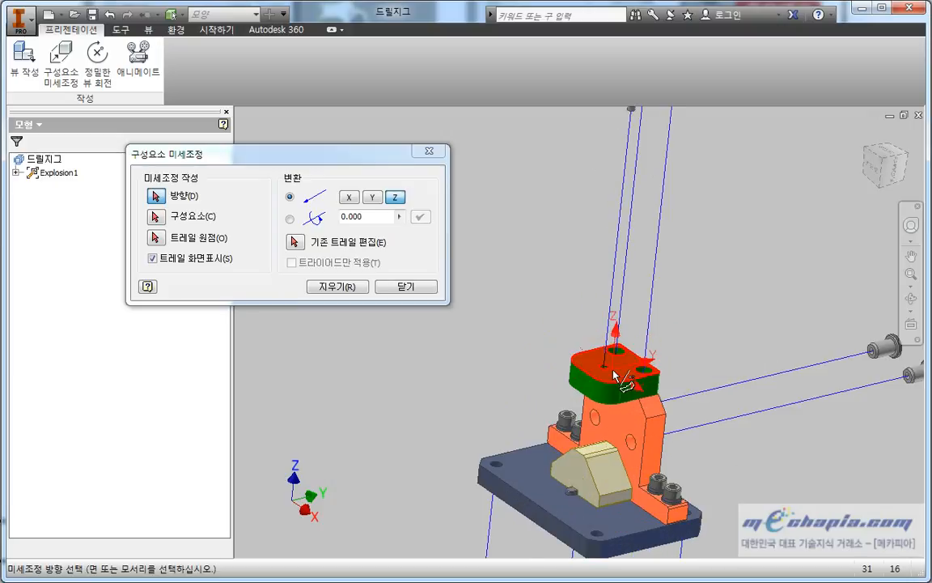
{"action": "left_click", "coordinate": [576, 391]}
{"action": "scroll", "coordinate": [582, 393], "scroll_direction": "up", "scroll_amount": 3}
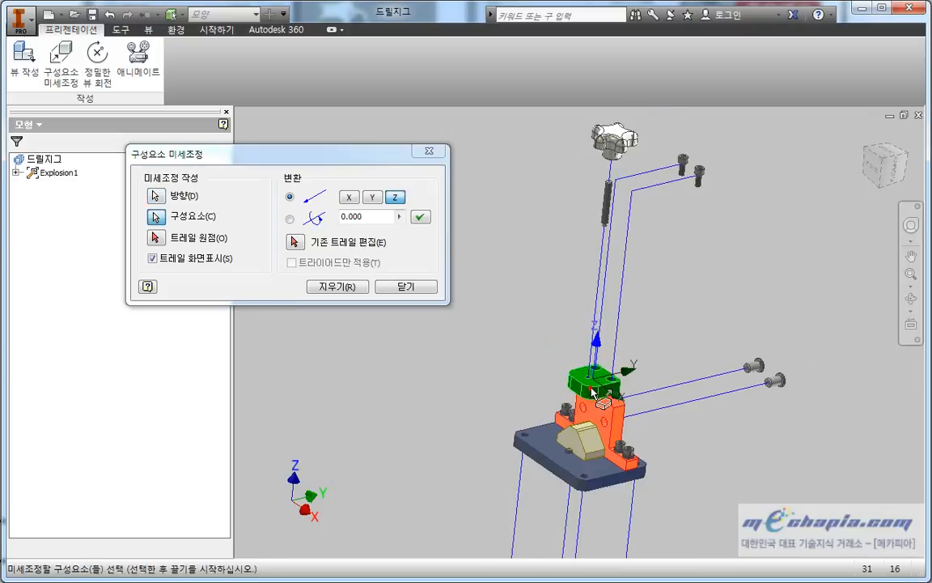
{"action": "left_click_drag", "start_coordinate": [593, 392], "coordinate": [424, 271]}
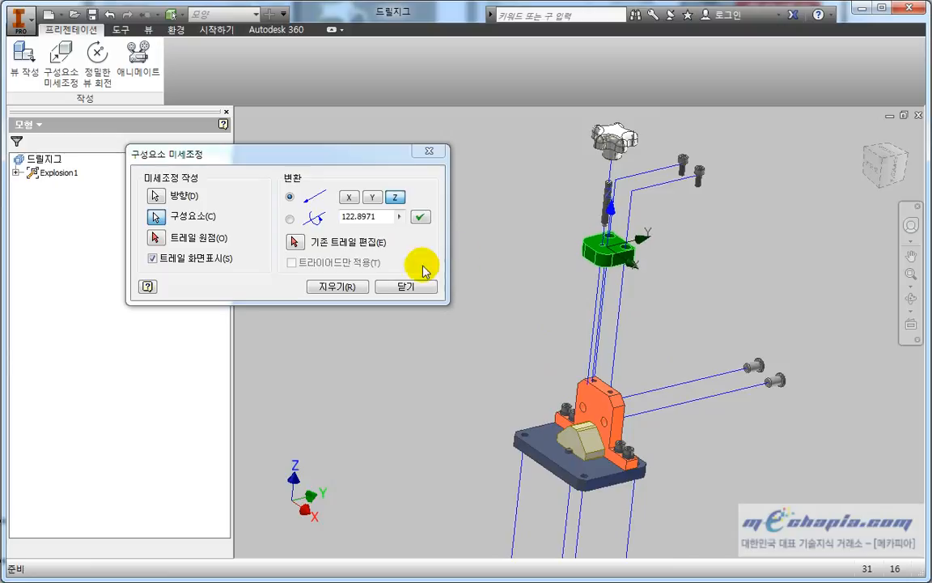
{"action": "left_click", "coordinate": [351, 286]}
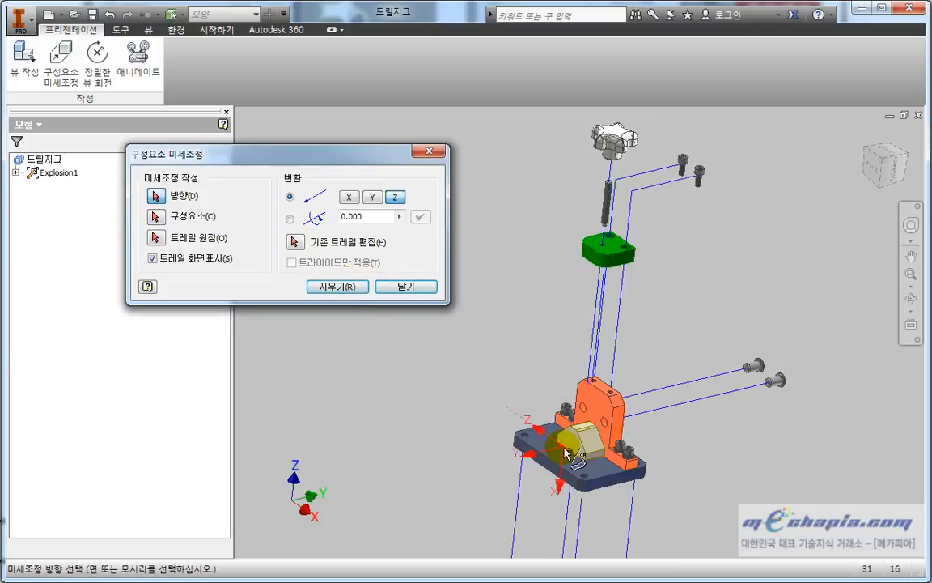
Set the tweak direction perpendicular to the orange bracket's upper face, ready for selecting its mounting bolts
{"action": "scroll", "coordinate": [578, 445], "scroll_direction": "up", "scroll_amount": 3}
{"action": "scroll", "coordinate": [606, 437], "scroll_direction": "down", "scroll_amount": 8}
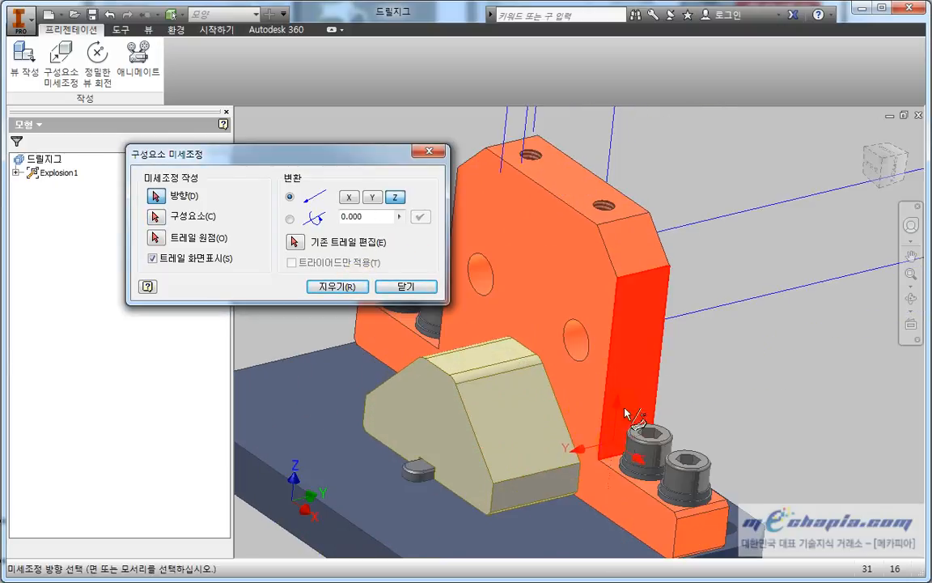
{"action": "left_click", "coordinate": [632, 214]}
{"action": "middle_click_drag", "start_coordinate": [703, 411], "coordinate": [766, 294]}
{"action": "left_click", "coordinate": [708, 334]}
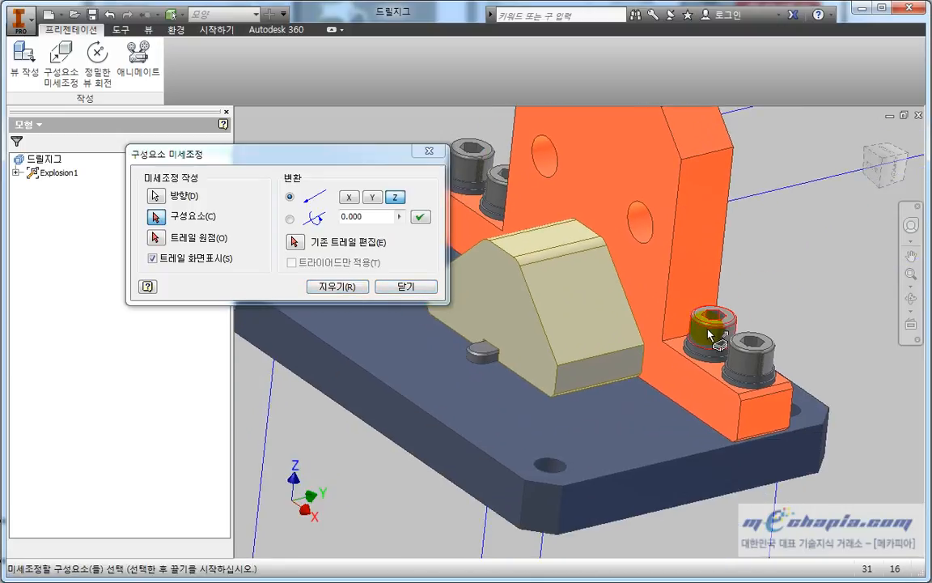
{"action": "scroll", "coordinate": [700, 362], "scroll_direction": "up", "scroll_amount": 5}
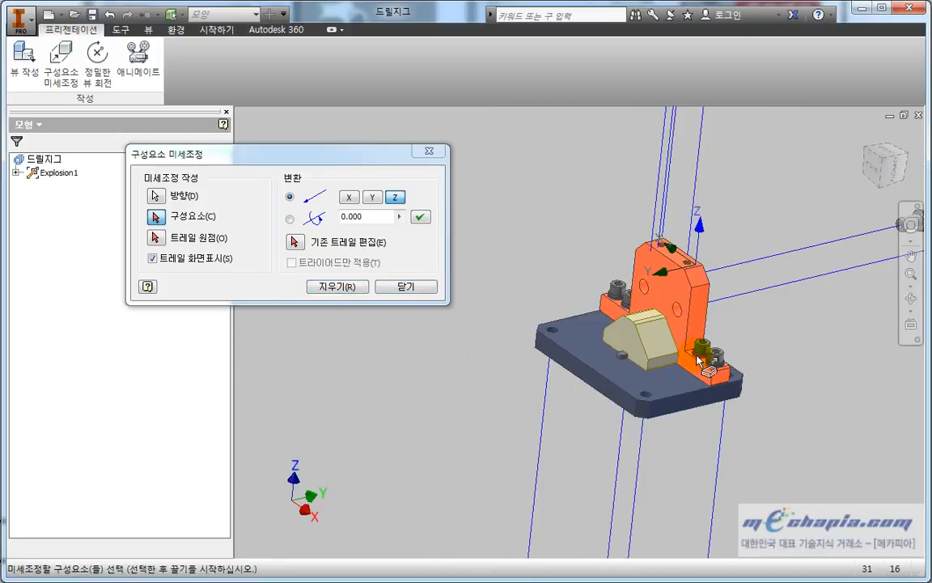
Move the tweak dialog aside and expand Explosion1 and 드릴지그.iam to list the assembly's components
{"action": "left_click_drag", "start_coordinate": [247, 156], "coordinate": [370, 101]}
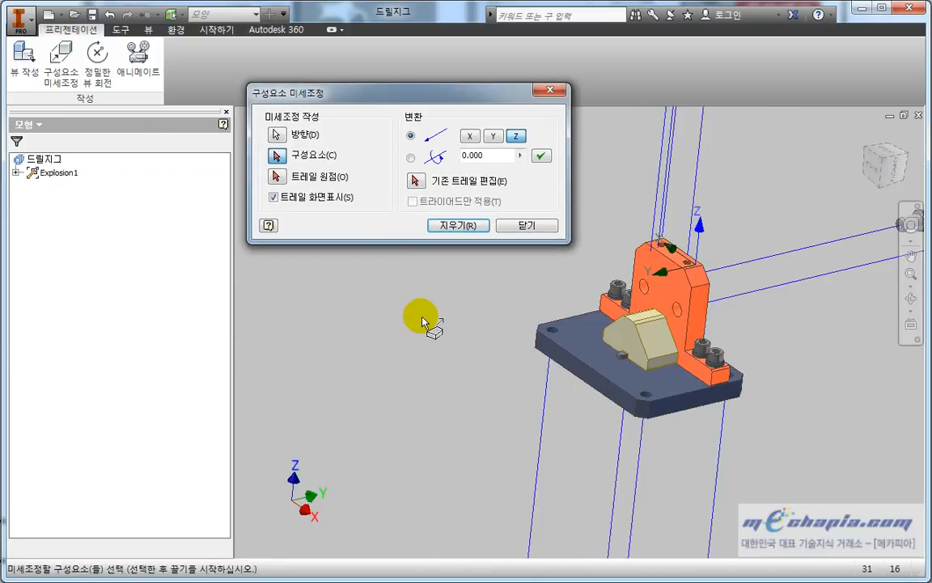
{"action": "middle_click_drag", "start_coordinate": [422, 316], "coordinate": [441, 323]}
{"action": "left_click", "coordinate": [16, 173]}
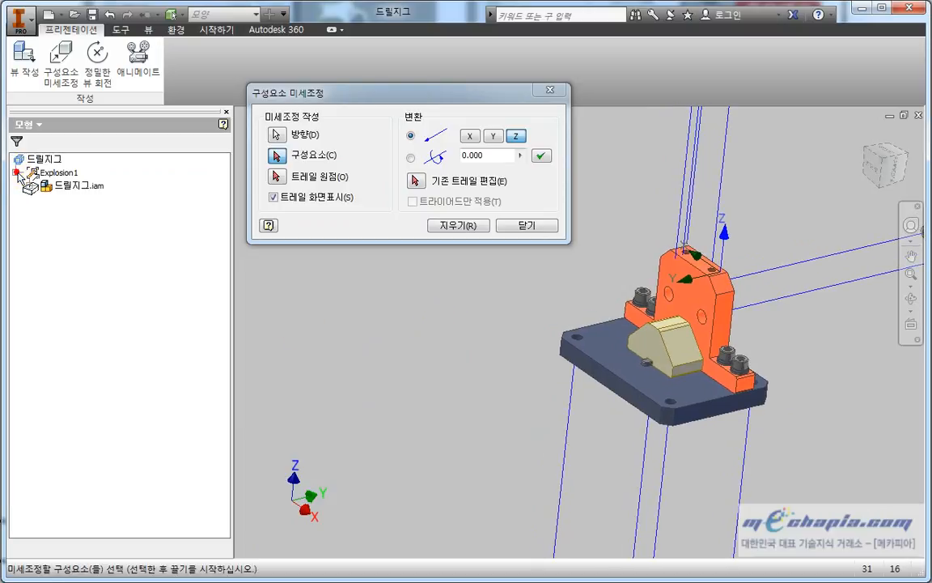
{"action": "scroll", "coordinate": [745, 366], "scroll_direction": "down", "scroll_amount": 5}
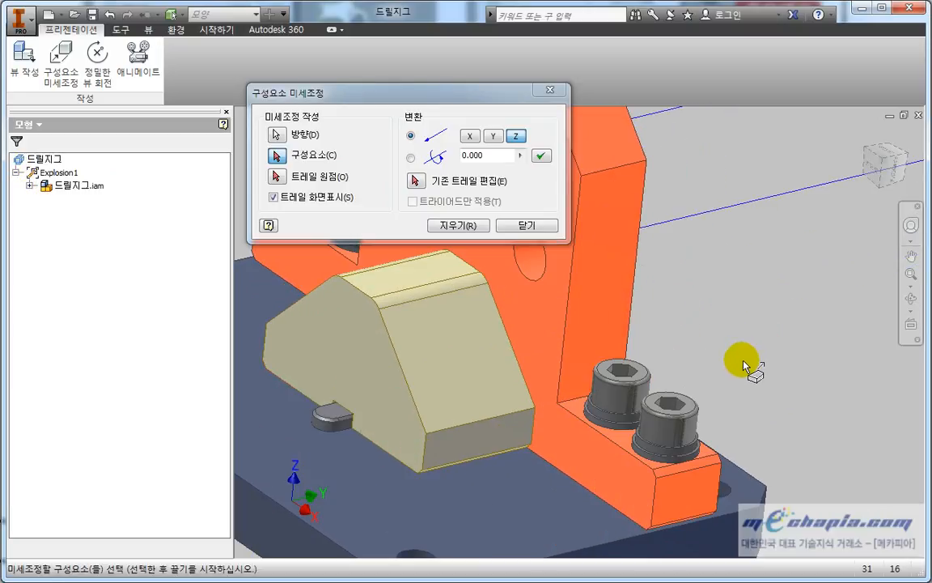
{"action": "scroll", "coordinate": [744, 364], "scroll_direction": "up", "scroll_amount": 5}
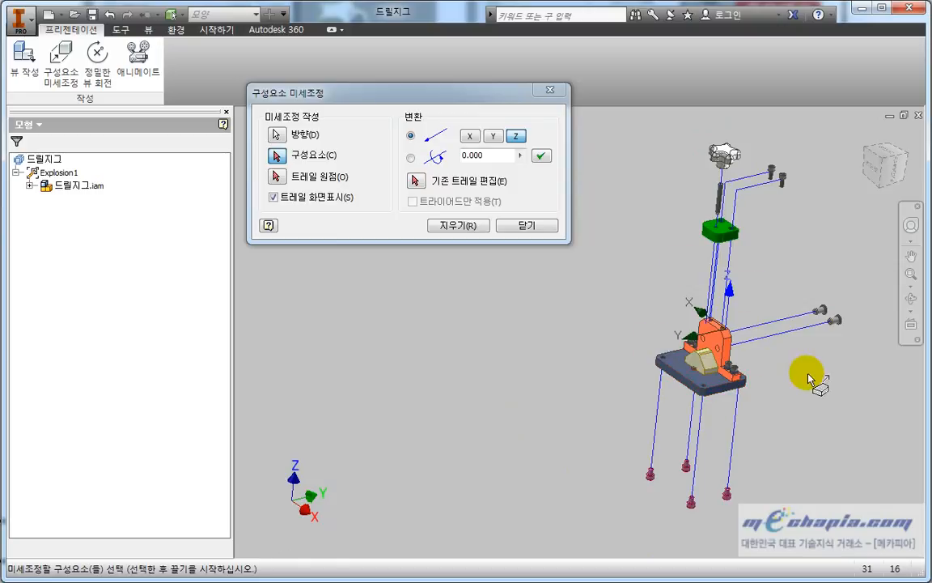
{"action": "scroll", "coordinate": [784, 350], "scroll_direction": "down", "scroll_amount": 3}
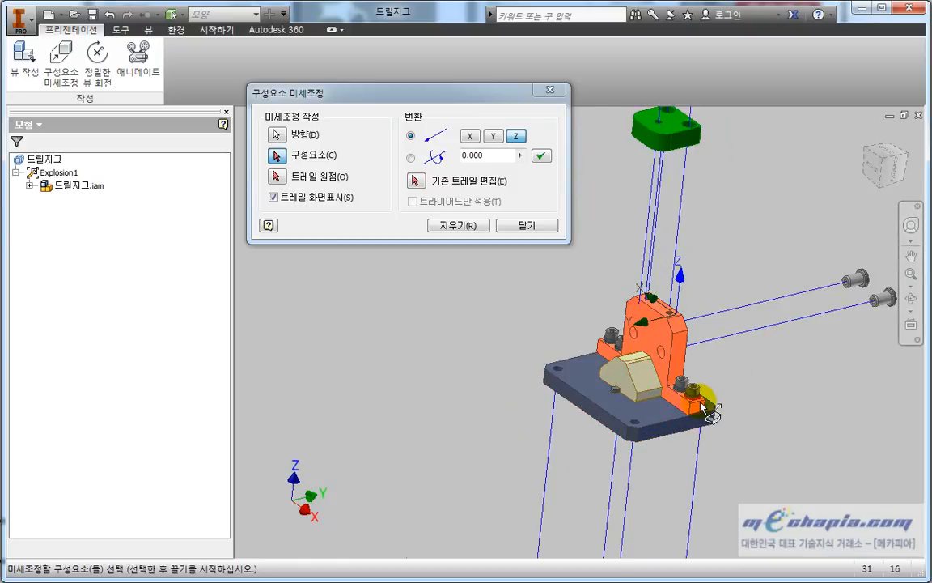
{"action": "scroll", "coordinate": [702, 407], "scroll_direction": "down", "scroll_amount": 4}
{"action": "left_click", "coordinate": [683, 383]}
{"action": "scroll", "coordinate": [683, 383], "scroll_direction": "up", "scroll_amount": 4}
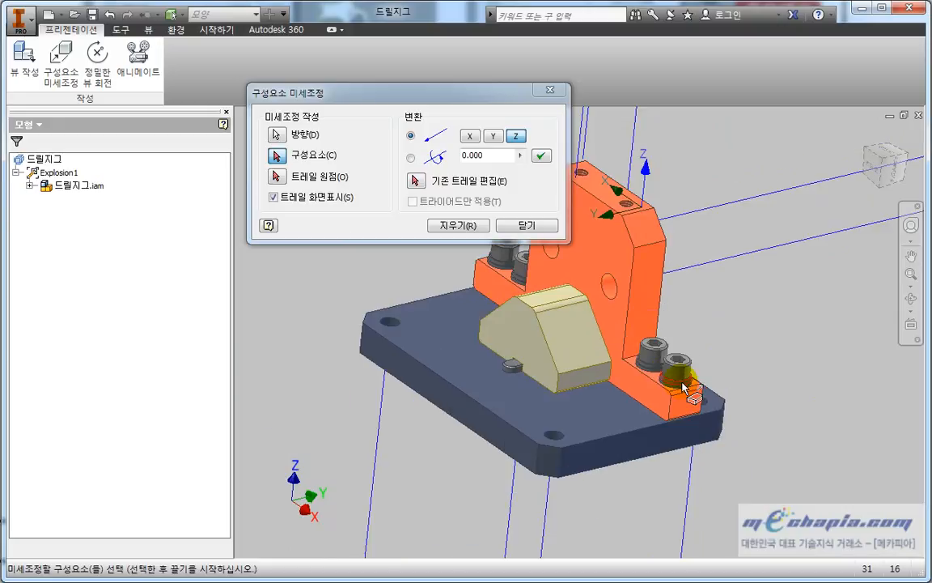
{"action": "left_click", "coordinate": [30, 185]}
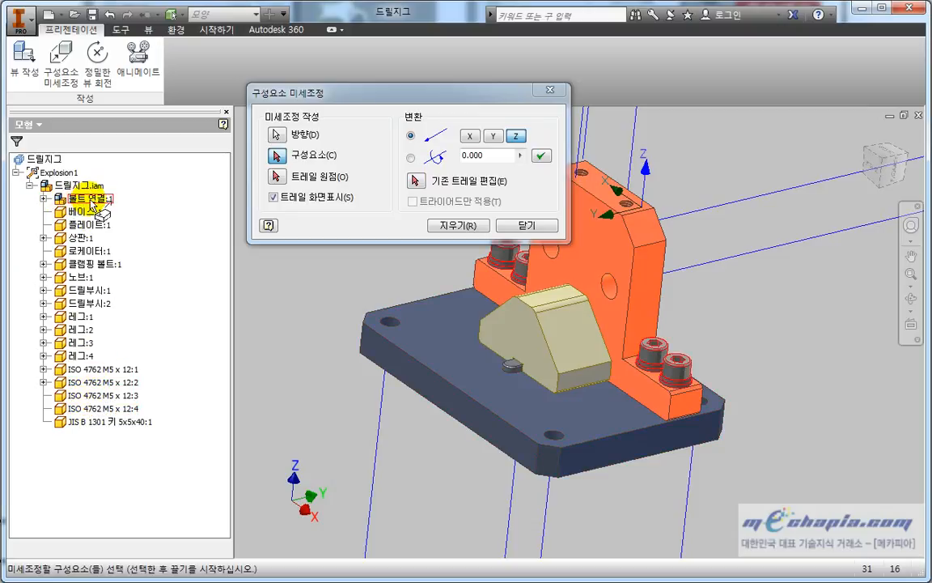
Tweak the bolt connection 볼트 연결:1 about 145.1 upward along Z and clear the settings
{"action": "scroll", "coordinate": [372, 368], "scroll_direction": "up", "scroll_amount": 2}
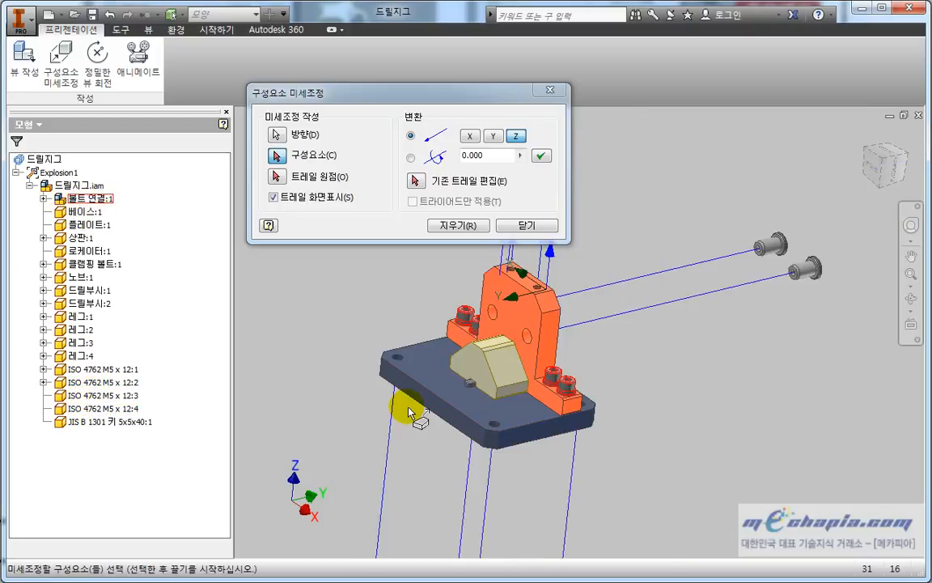
{"action": "left_click", "coordinate": [104, 198]}
{"action": "scroll", "coordinate": [339, 327], "scroll_direction": "up", "scroll_amount": 5}
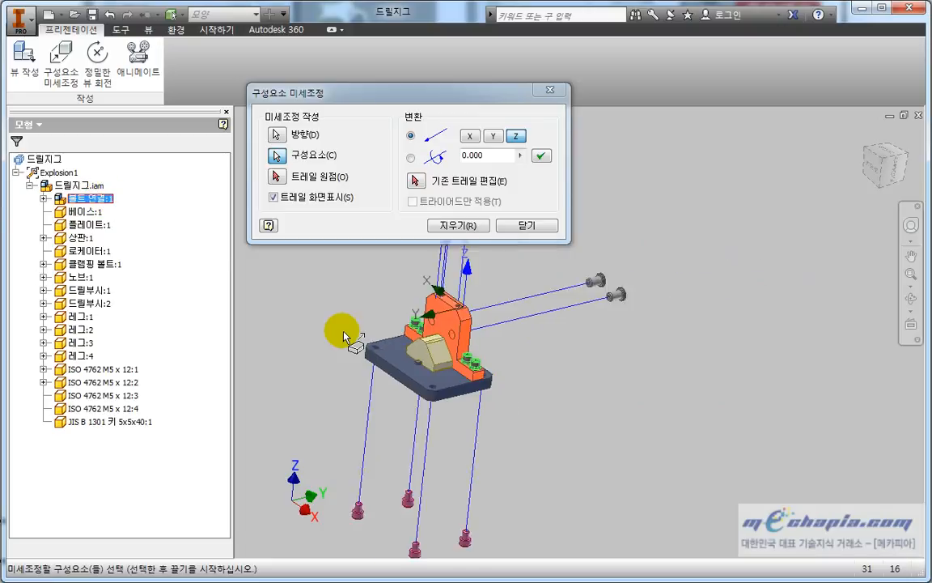
{"action": "scroll", "coordinate": [583, 378], "scroll_direction": "down", "scroll_amount": 3}
{"action": "left_click_drag", "start_coordinate": [623, 397], "coordinate": [662, 197]}
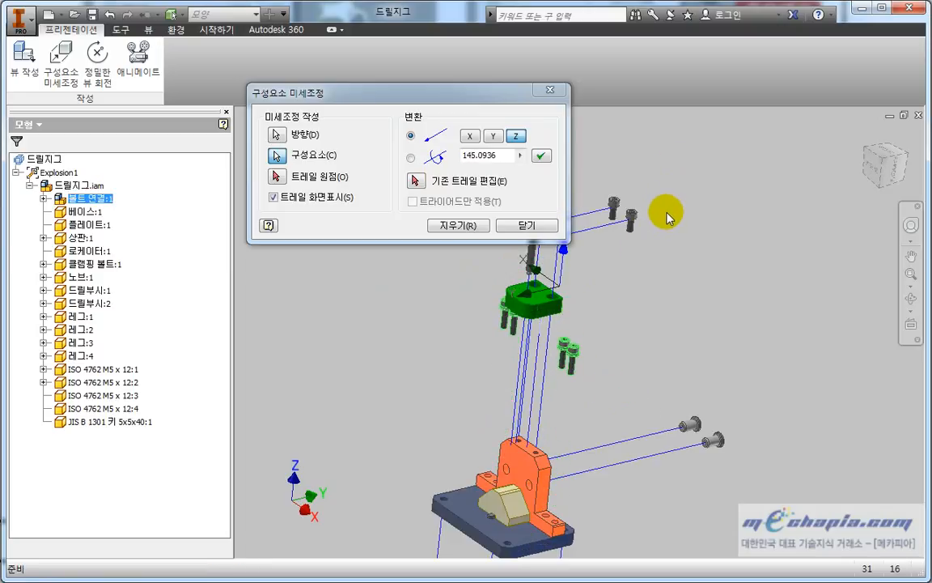
{"action": "left_click", "coordinate": [483, 225]}
Tweak the beige locator upward above the orange bracket, perpendicular to the base plate's upper face, and clear the settings
{"action": "middle_click_drag", "start_coordinate": [613, 422], "coordinate": [670, 274]}
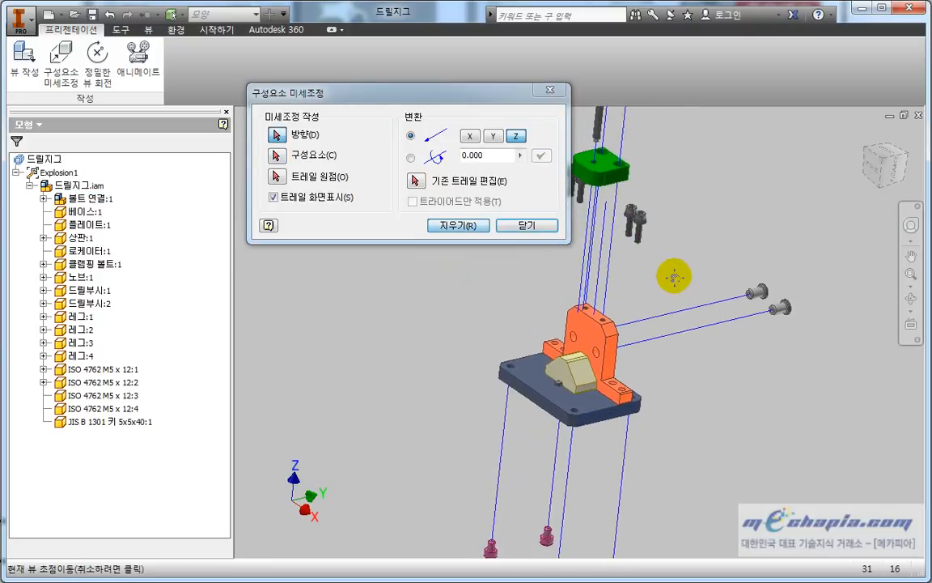
{"action": "left_click", "coordinate": [525, 371]}
{"action": "left_click", "coordinate": [572, 374]}
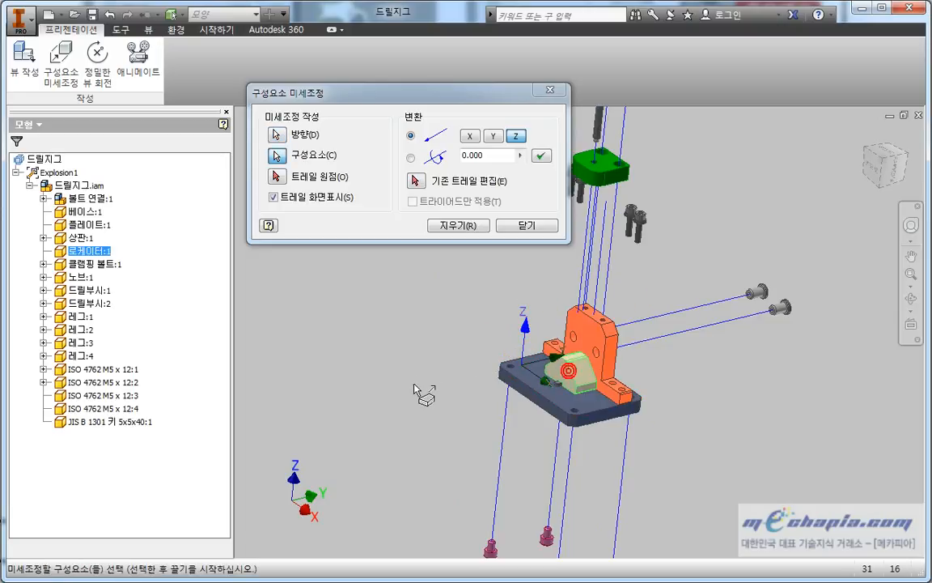
{"action": "left_click_drag", "start_coordinate": [413, 382], "coordinate": [443, 286]}
{"action": "left_click", "coordinate": [461, 226]}
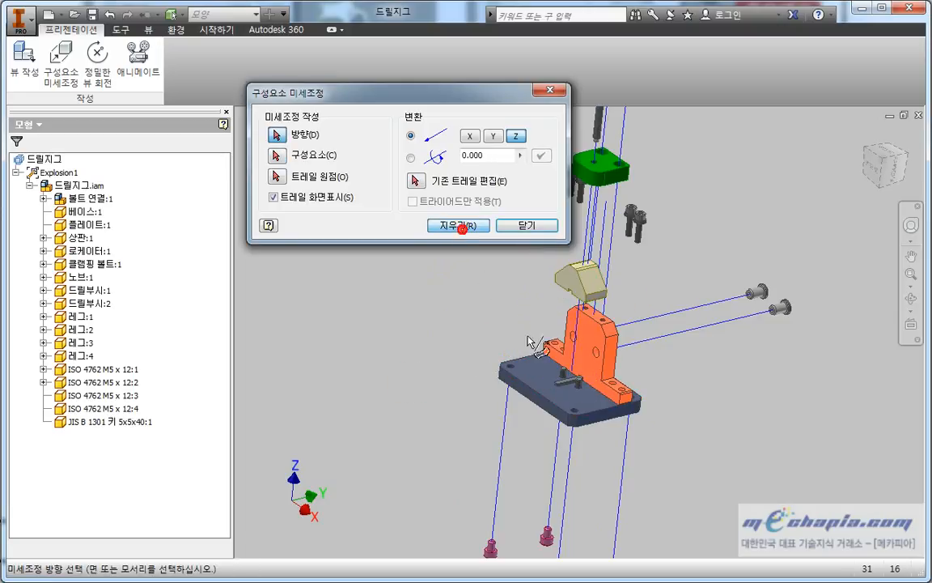
Tweak the raised locator forward, perpendicular to the orange bracket's front face, and clear the settings
{"action": "left_click", "coordinate": [582, 326]}
{"action": "left_click", "coordinate": [583, 289]}
{"action": "left_click_drag", "start_coordinate": [483, 285], "coordinate": [386, 312]}
{"action": "left_click", "coordinate": [460, 226]}
{"action": "left_click", "coordinate": [460, 225]}
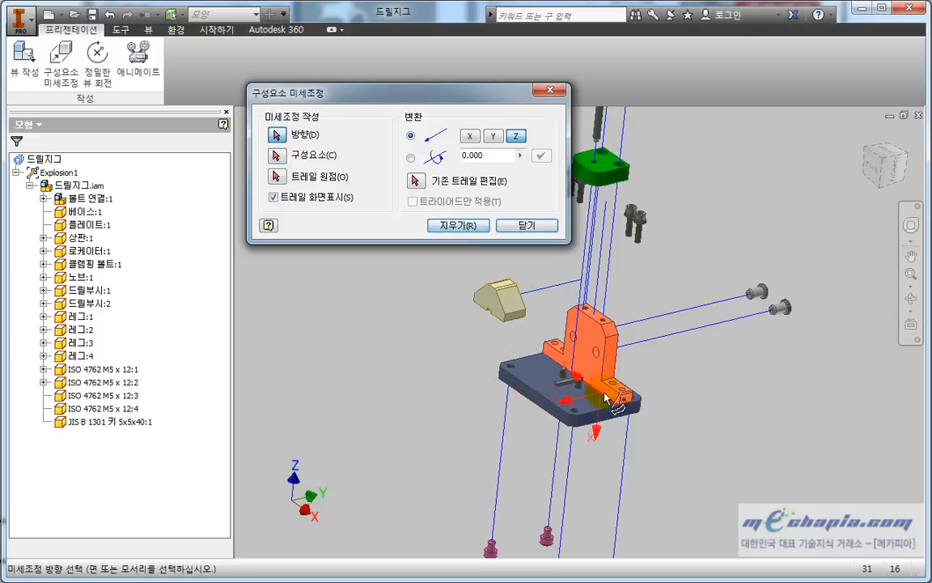
Tweak bolts ISO 4762 M5 x 12:3 and 12:4 about 118.3 downward from the base plate's underside and clear the settings
{"action": "middle_click_drag", "start_coordinate": [603, 428], "coordinate": [599, 353], "text": "shift"}
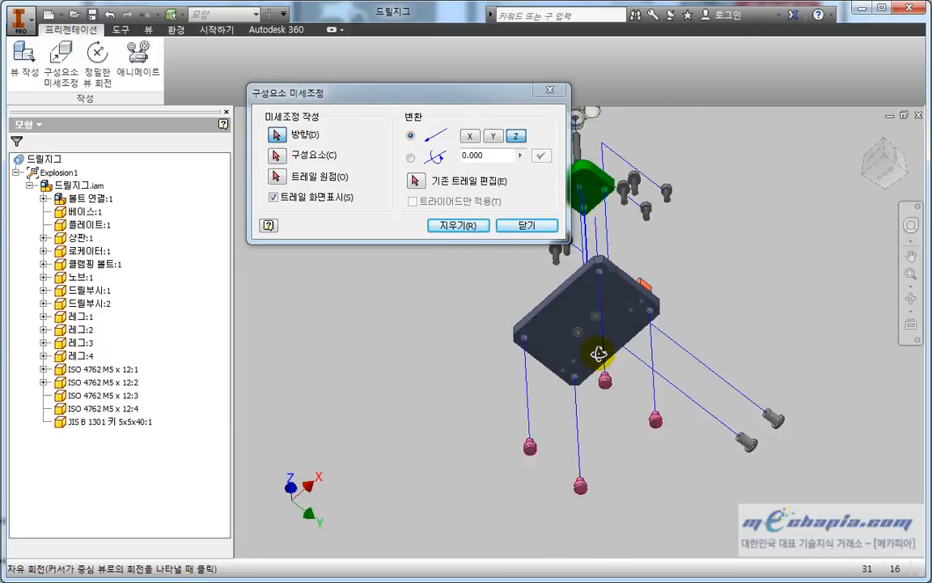
{"action": "scroll", "coordinate": [599, 357], "scroll_direction": "up", "scroll_amount": 2}
{"action": "scroll", "coordinate": [600, 361], "scroll_direction": "down", "scroll_amount": 4}
{"action": "left_click", "coordinate": [571, 364]}
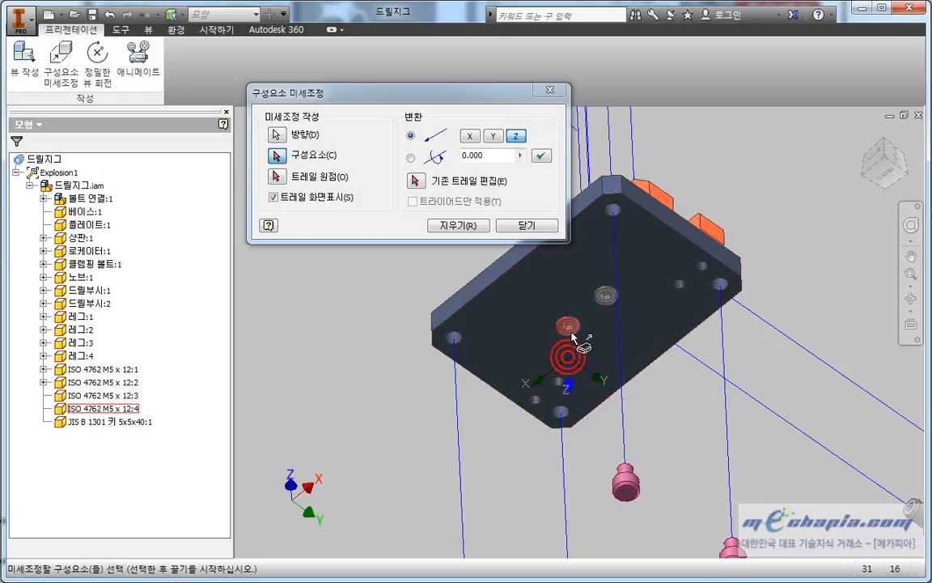
{"action": "scroll", "coordinate": [410, 312], "scroll_direction": "up", "scroll_amount": 3}
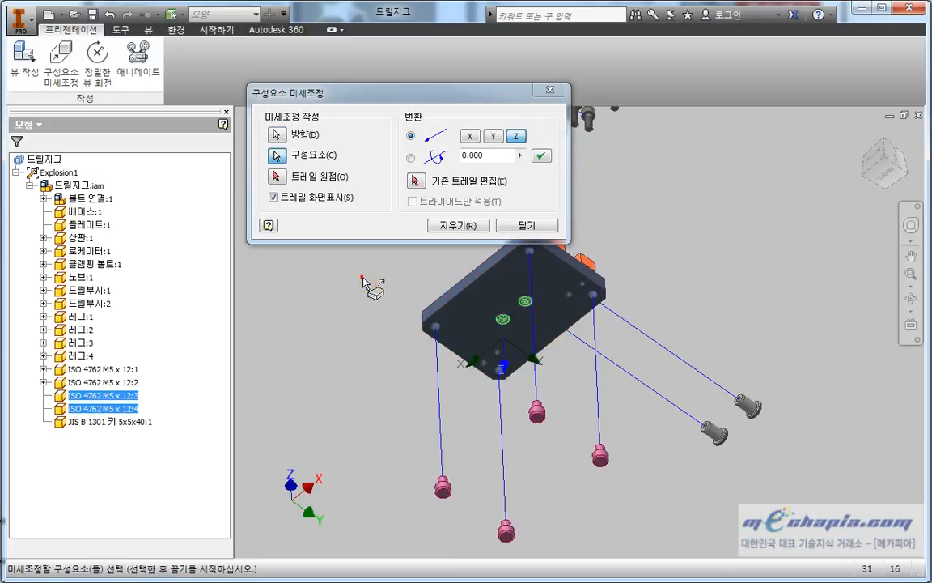
{"action": "left_click_drag", "start_coordinate": [361, 277], "coordinate": [358, 470]}
{"action": "left_click", "coordinate": [458, 225]}
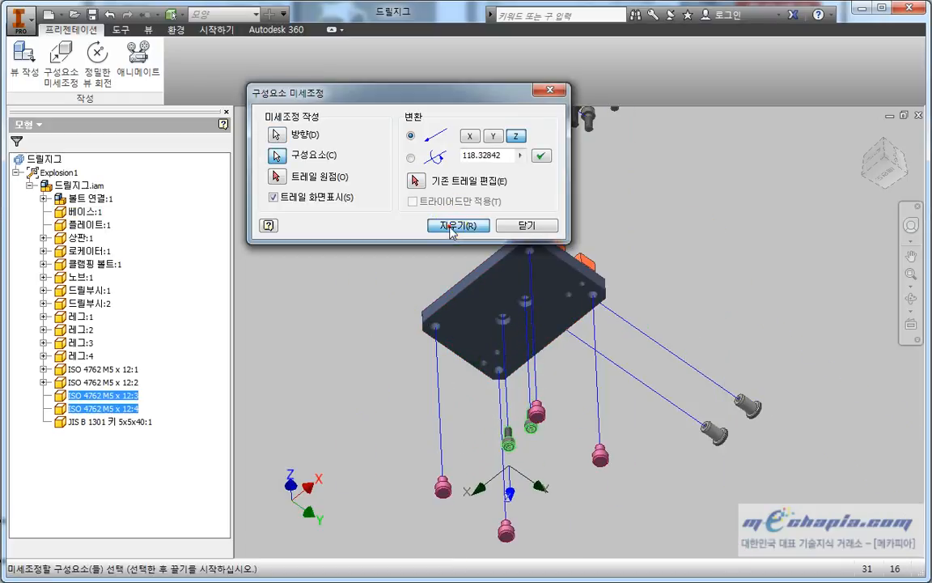
Tweak the orange bracket about 63.9 upward from the base plate along Z and clear the settings
{"action": "middle_click_drag", "start_coordinate": [662, 308], "coordinate": [659, 477], "text": "shift"}
{"action": "left_click", "coordinate": [652, 486]}
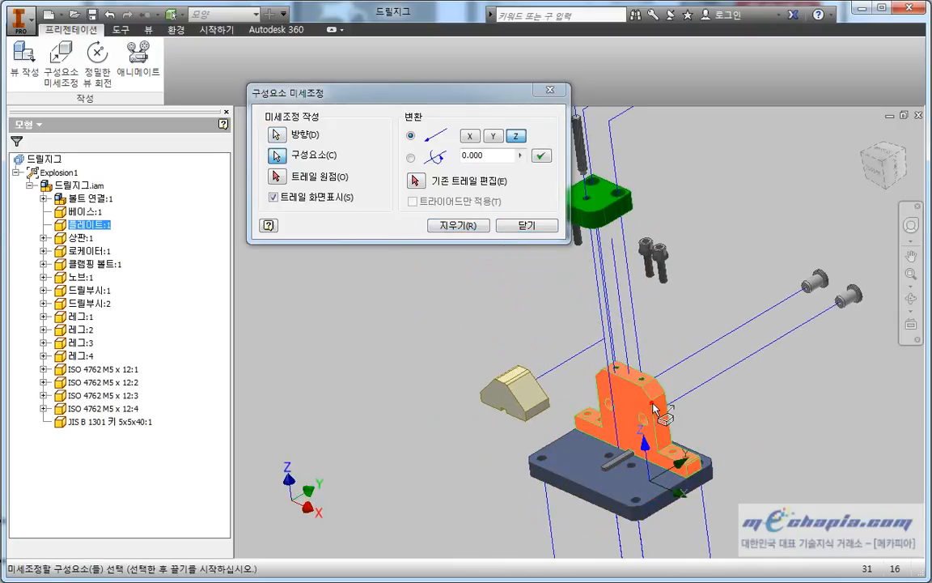
{"action": "left_click_drag", "start_coordinate": [420, 426], "coordinate": [391, 327]}
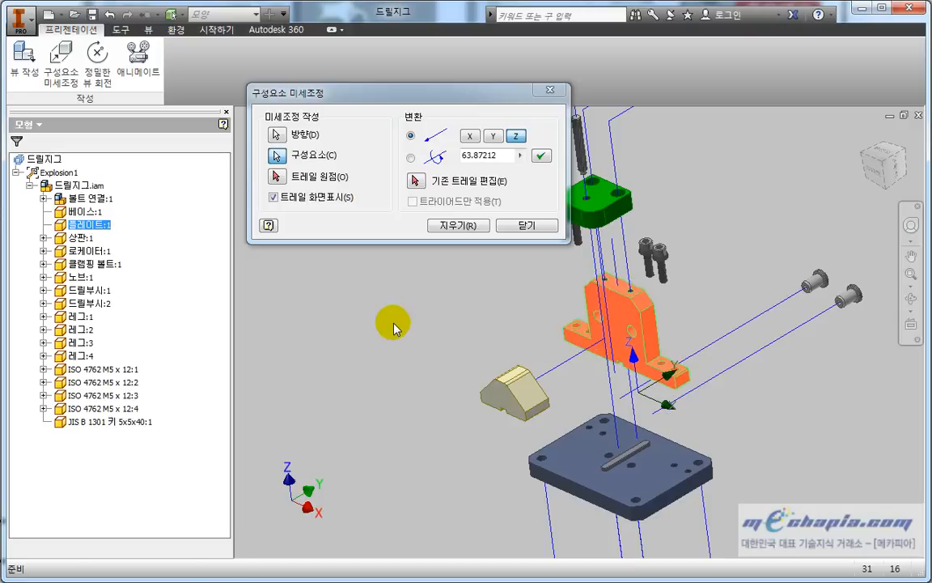
{"action": "left_click", "coordinate": [457, 226]}
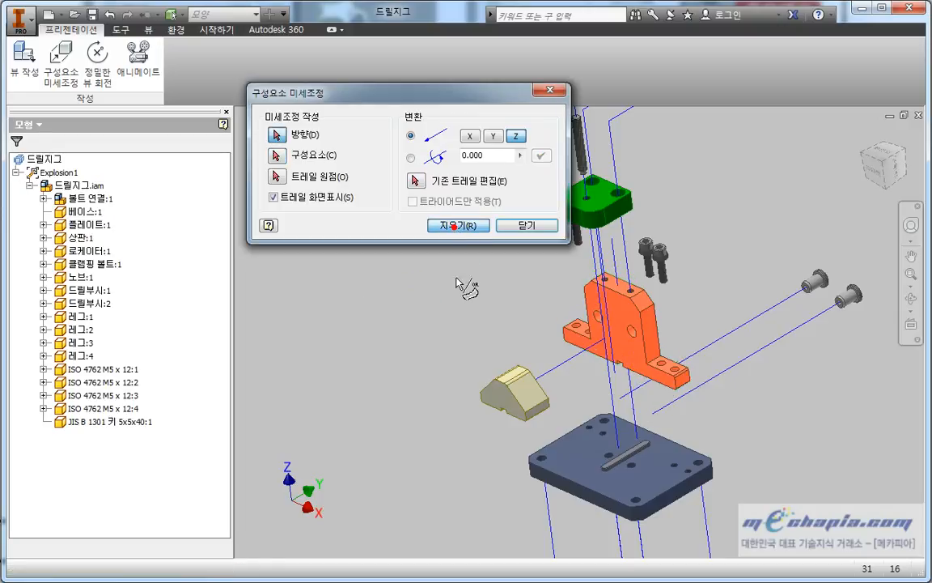
Tweak the parallel key upward out of the base plate's slot, clear the settings and finish the component tweaks
{"action": "left_click", "coordinate": [586, 468]}
{"action": "left_click", "coordinate": [587, 474]}
{"action": "left_click_drag", "start_coordinate": [523, 423], "coordinate": [438, 418]}
{"action": "left_click", "coordinate": [458, 226]}
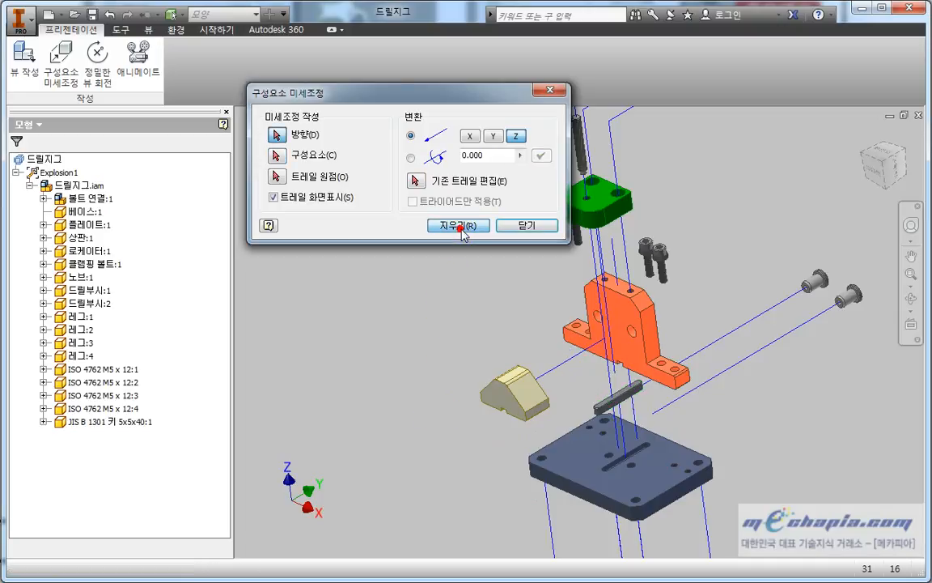
{"action": "left_click", "coordinate": [532, 229]}
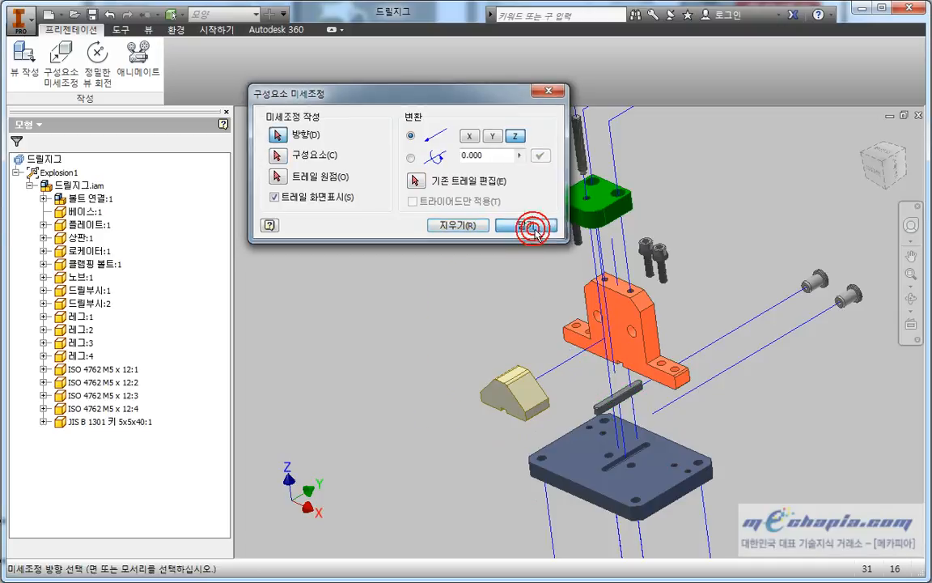
Examine the exploded drill jig from several angles and in an isometric view
{"action": "mouse_move", "coordinate": [593, 385]}
{"action": "middle_mouse_down", "text": "shift"}
{"action": "mouse_move", "coordinate": [619, 362]}
{"action": "mouse_move", "coordinate": [599, 390]}
{"action": "mouse_move", "coordinate": [605, 395]}
{"action": "middle_mouse_up", "text": "shift"}
{"action": "middle_click_drag", "start_coordinate": [782, 353], "coordinate": [733, 362]}
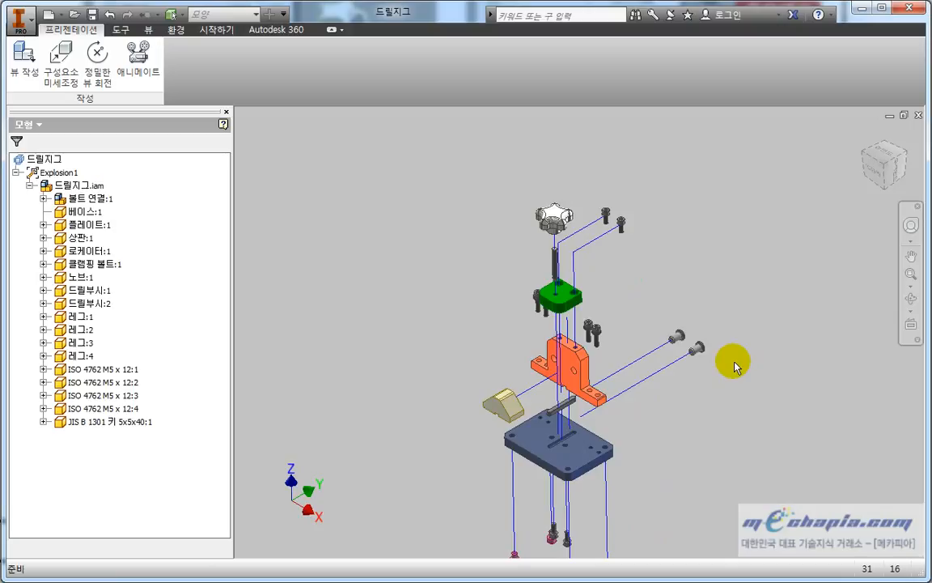
{"action": "mouse_move", "coordinate": [705, 293]}
{"action": "middle_mouse_down", "text": "shift"}
{"action": "mouse_move", "coordinate": [711, 273]}
{"action": "mouse_move", "coordinate": [704, 278]}
{"action": "middle_mouse_up", "text": "shift"}
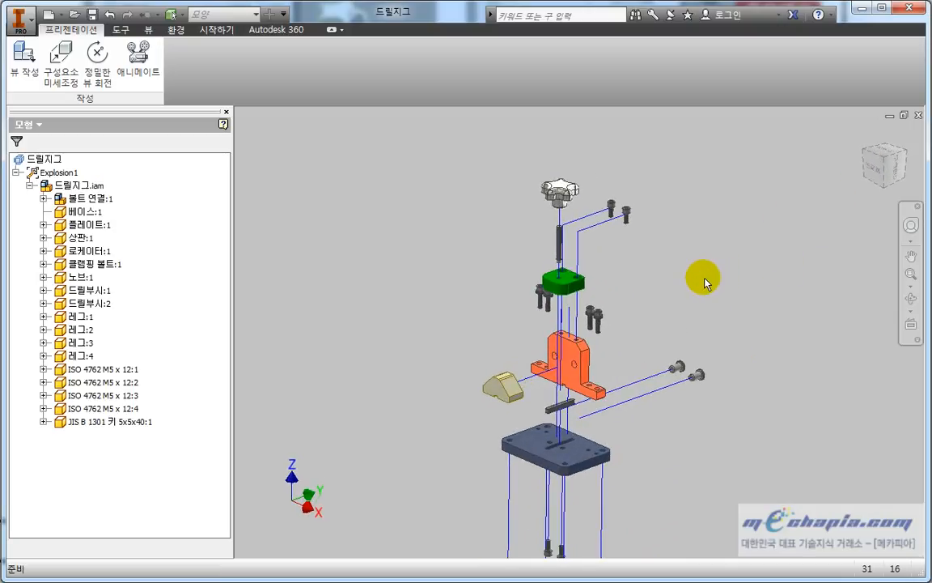
{"action": "left_click", "coordinate": [884, 163]}
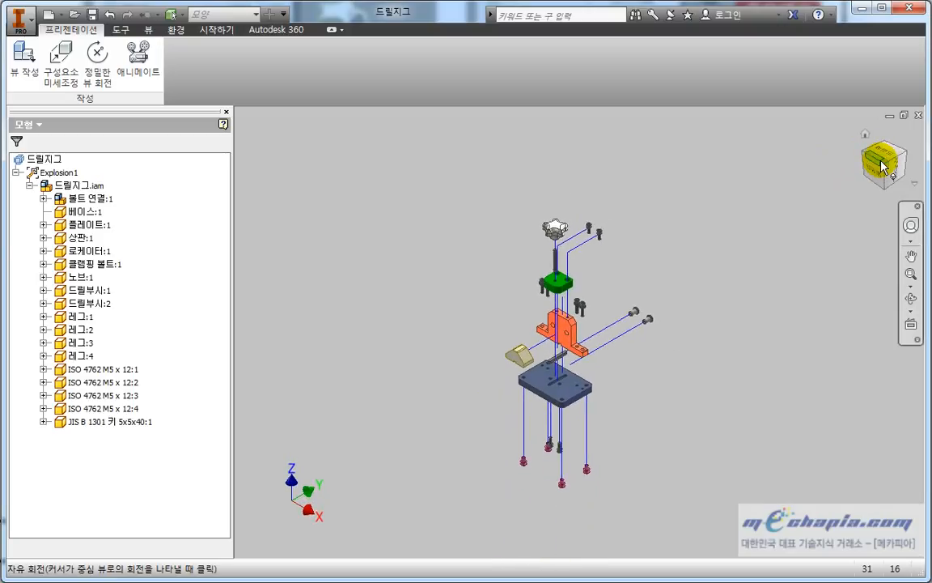
{"action": "scroll", "coordinate": [571, 317], "scroll_direction": "up", "scroll_amount": 5}
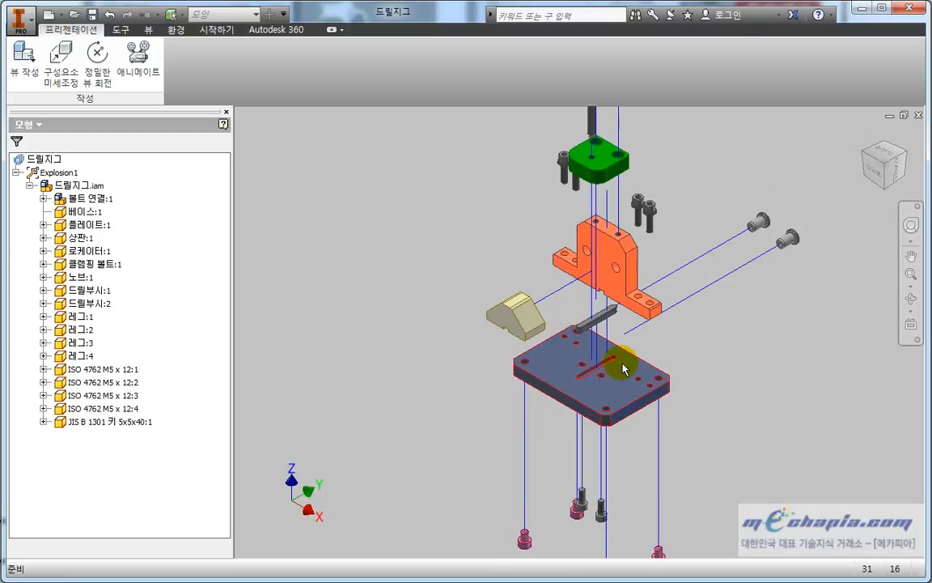
Examine the exploded jig from the knob down to the base plate, including the key and the bolts and legs underneath
{"action": "middle_click_drag", "start_coordinate": [744, 287], "coordinate": [710, 365]}
{"action": "middle_click_drag", "start_coordinate": [713, 266], "coordinate": [708, 347]}
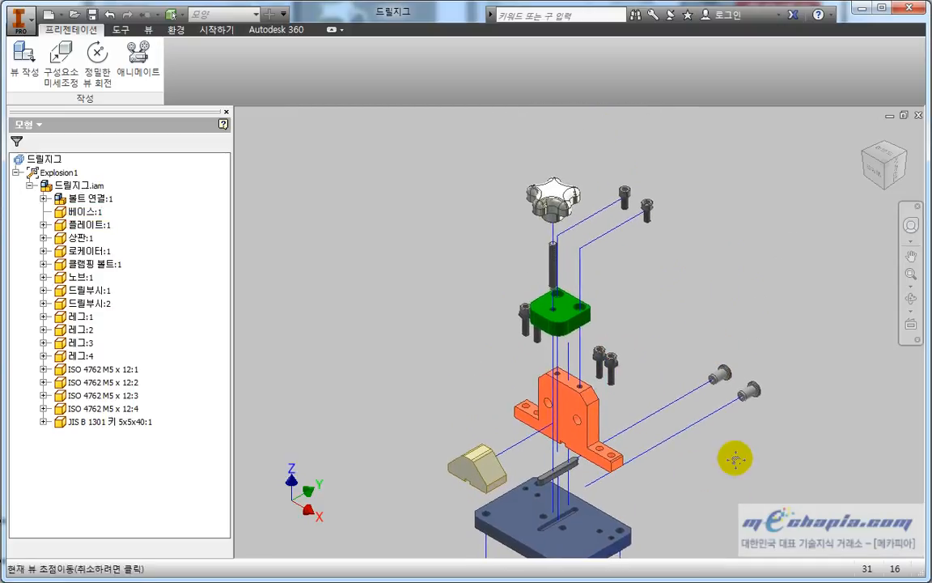
{"action": "middle_click_drag", "start_coordinate": [732, 454], "coordinate": [740, 343]}
{"action": "middle_click_drag", "start_coordinate": [681, 405], "coordinate": [703, 483]}
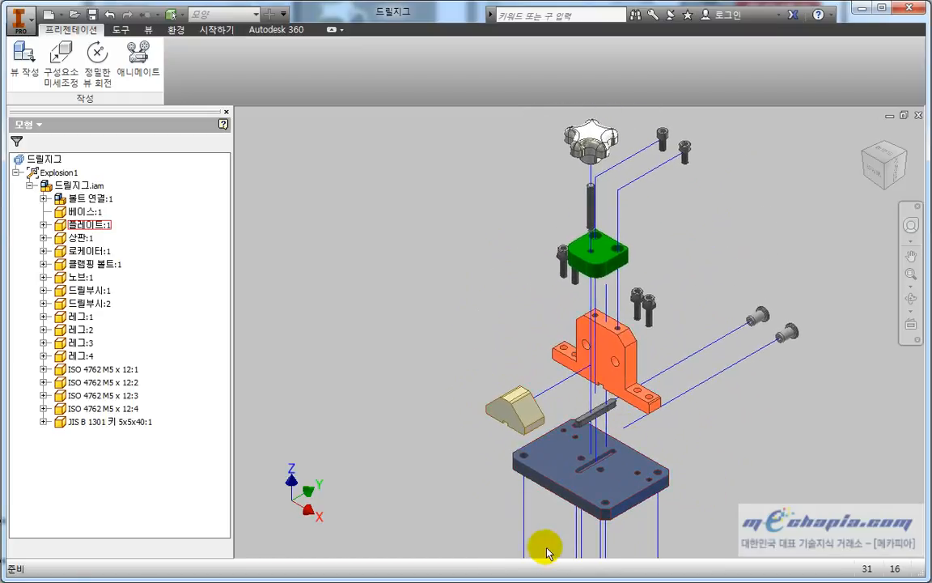
{"action": "scroll", "coordinate": [595, 433], "scroll_direction": "up", "scroll_amount": 5}
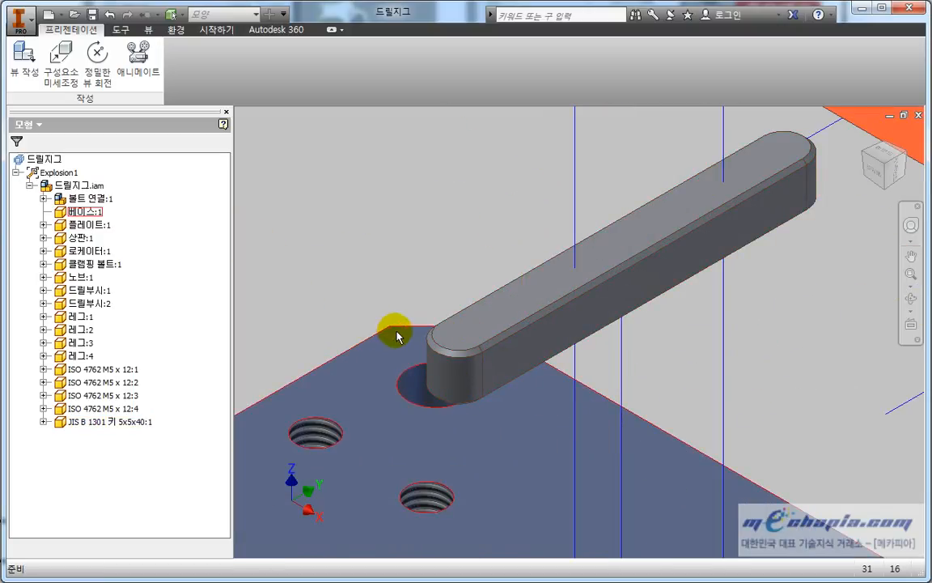
{"action": "scroll", "coordinate": [462, 370], "scroll_direction": "down", "scroll_amount": 5}
{"action": "middle_click_drag", "start_coordinate": [462, 372], "coordinate": [525, 233]}
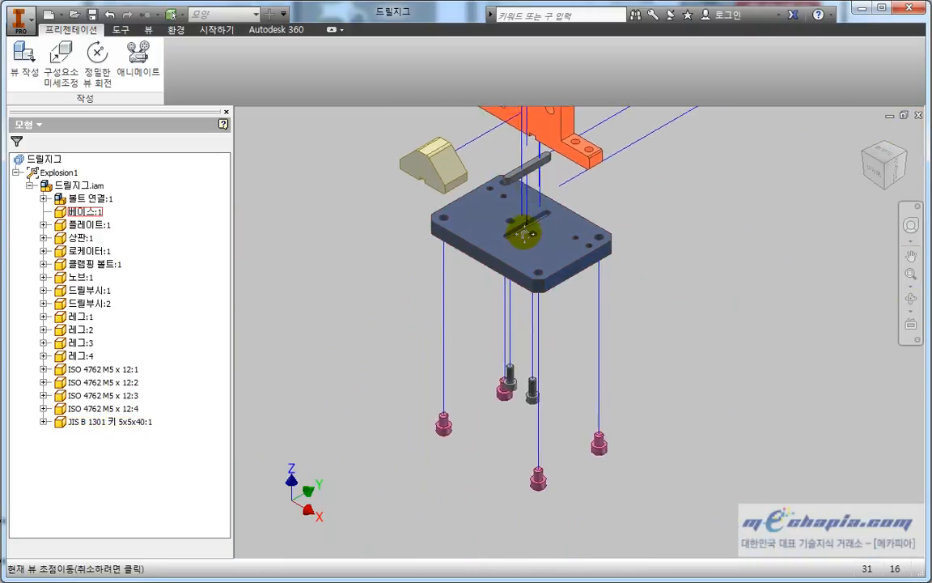
{"action": "scroll", "coordinate": [502, 384], "scroll_direction": "up", "scroll_amount": 5}
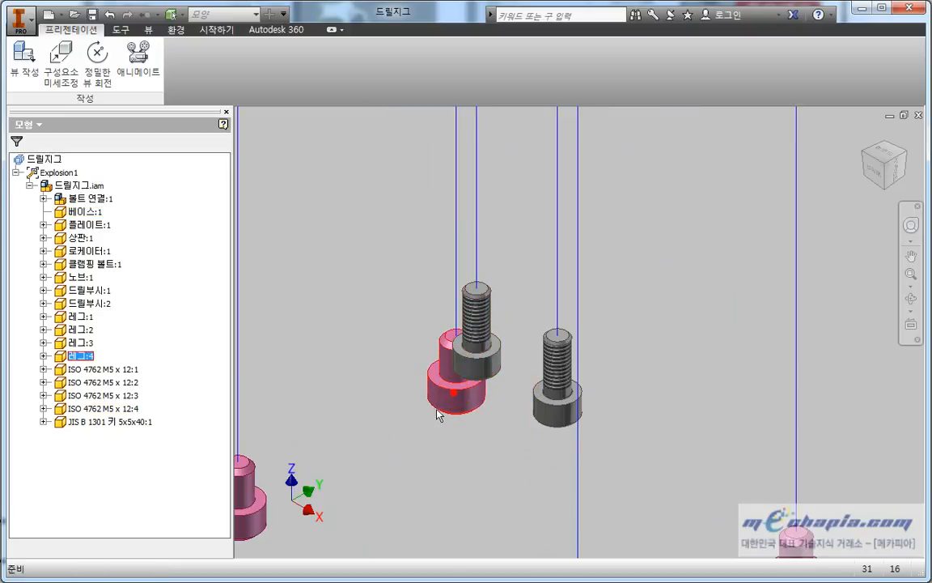
{"action": "left_click", "coordinate": [400, 449]}
{"action": "scroll", "coordinate": [616, 372], "scroll_direction": "down", "scroll_amount": 6}
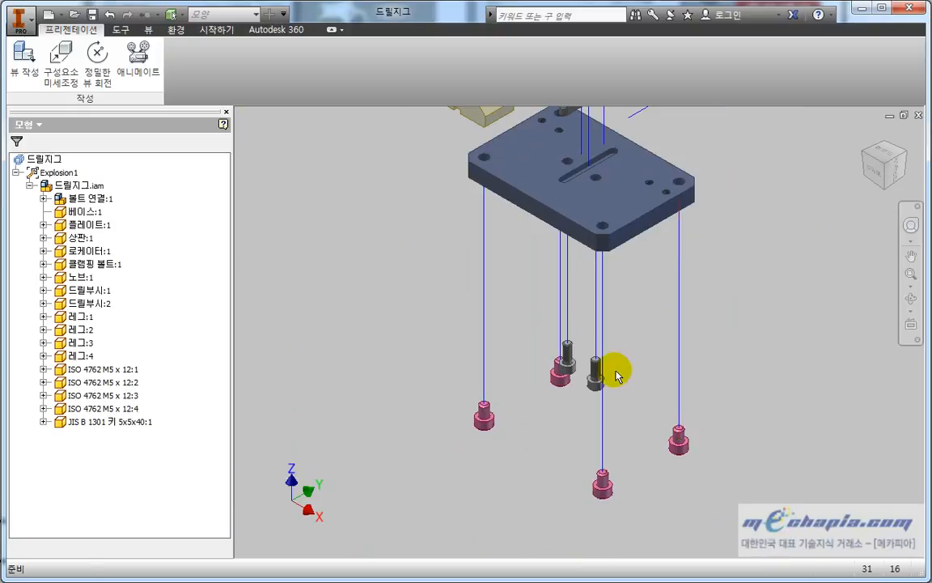
{"action": "scroll", "coordinate": [644, 324], "scroll_direction": "up", "scroll_amount": 4}
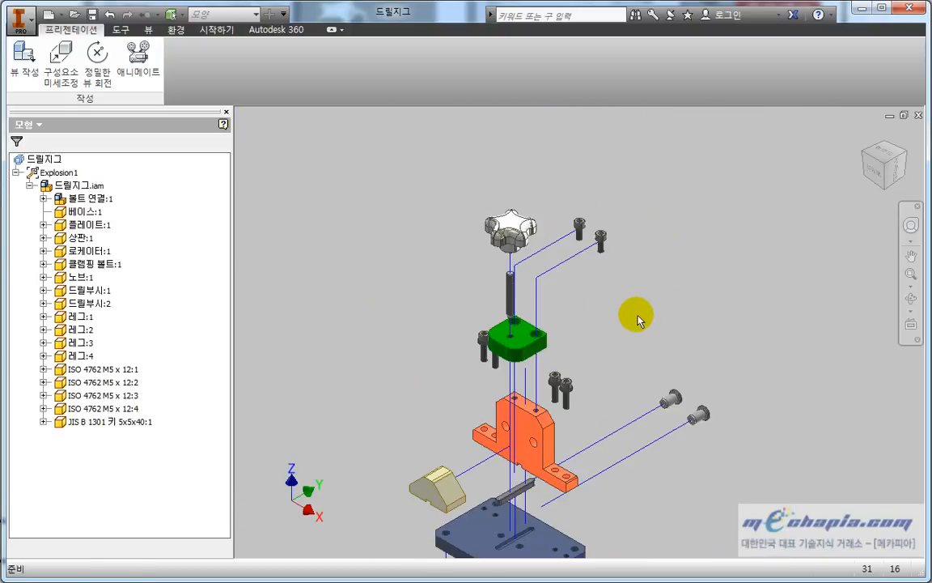
{"action": "middle_click_drag", "start_coordinate": [586, 317], "coordinate": [647, 140]}
{"action": "middle_click_drag", "start_coordinate": [611, 330], "coordinate": [607, 179]}
{"action": "scroll", "coordinate": [597, 313], "scroll_direction": "down", "scroll_amount": 2}
{"action": "scroll", "coordinate": [593, 316], "scroll_direction": "up", "scroll_amount": 3}
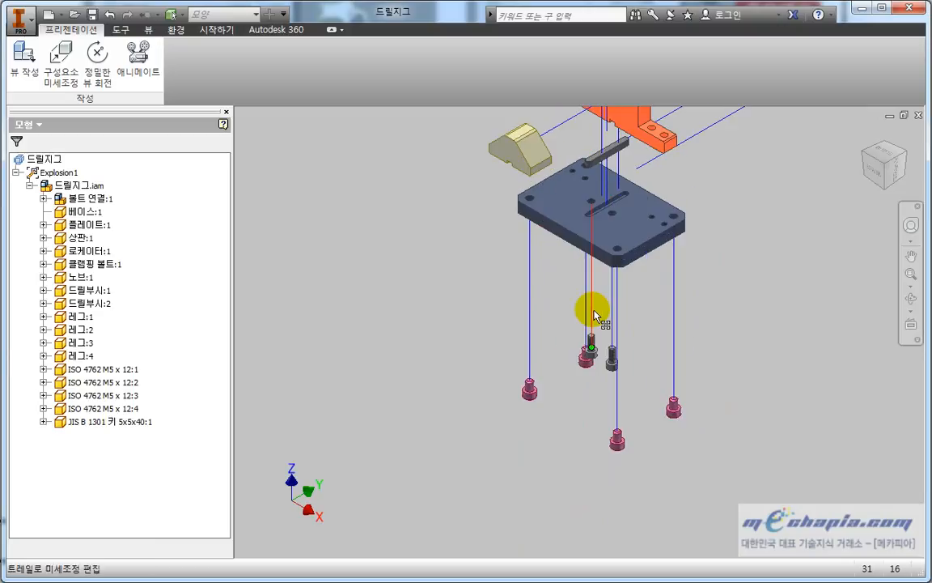
{"action": "scroll", "coordinate": [600, 345], "scroll_direction": "up", "scroll_amount": 5}
{"action": "scroll", "coordinate": [603, 300], "scroll_direction": "down", "scroll_amount": 4}
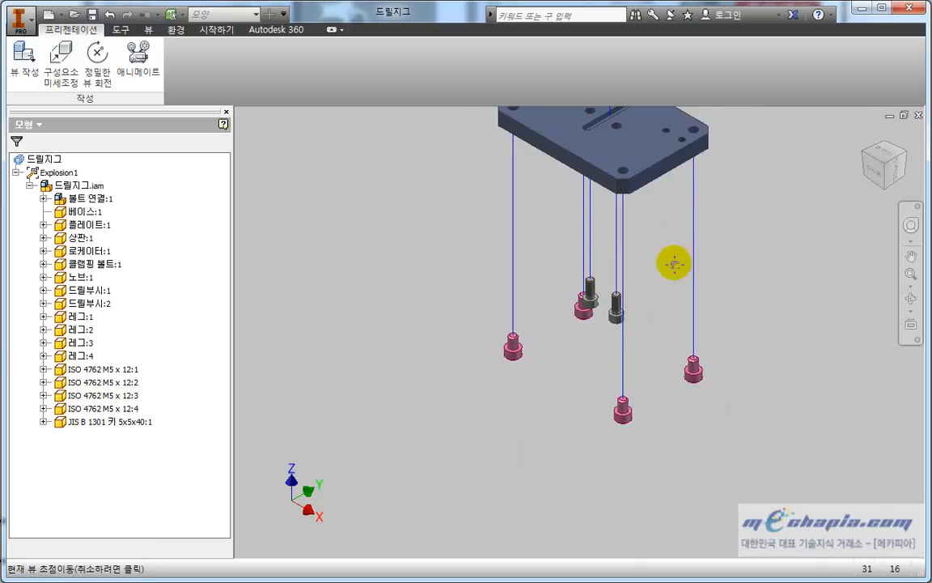
{"action": "scroll", "coordinate": [655, 348], "scroll_direction": "up", "scroll_amount": 3}
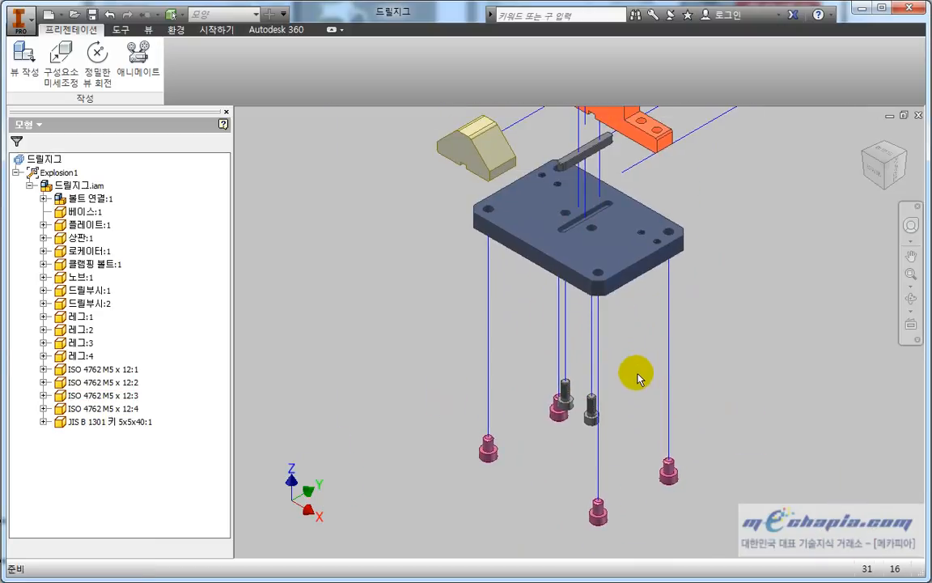
{"action": "scroll", "coordinate": [637, 377], "scroll_direction": "up", "scroll_amount": 3}
{"action": "middle_click_drag", "start_coordinate": [635, 378], "coordinate": [687, 330]}
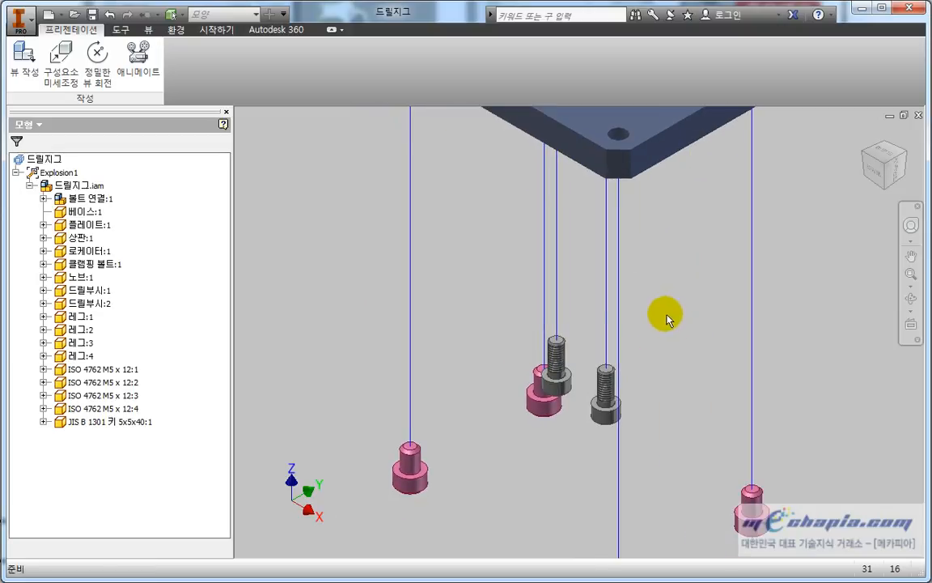
Shorten the downward tweaks of the two bolts and four pink legs beneath the base plate to bring them closer
{"action": "middle_click_drag", "start_coordinate": [645, 345], "coordinate": [664, 458]}
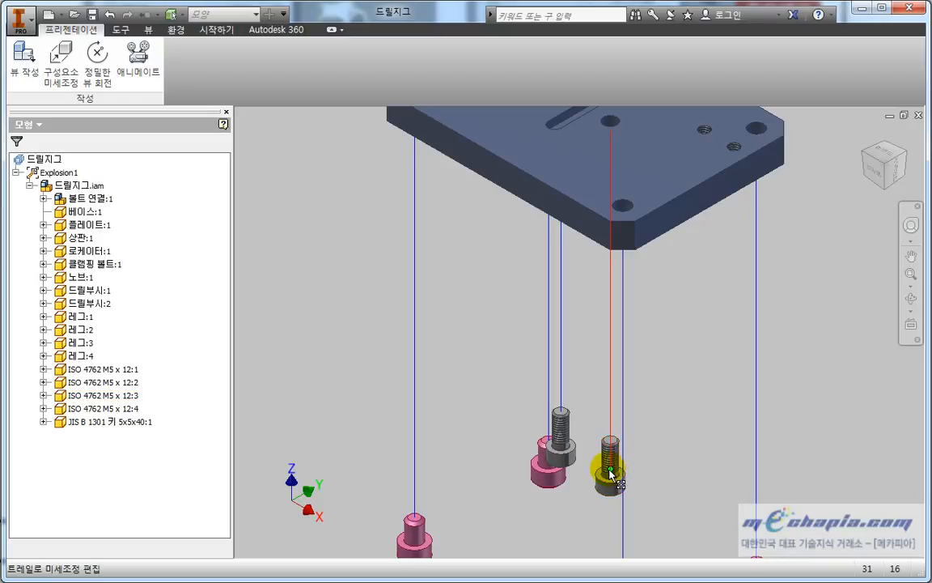
{"action": "left_click_drag", "start_coordinate": [612, 472], "coordinate": [617, 309]}
{"action": "scroll", "coordinate": [657, 374], "scroll_direction": "down", "scroll_amount": 3}
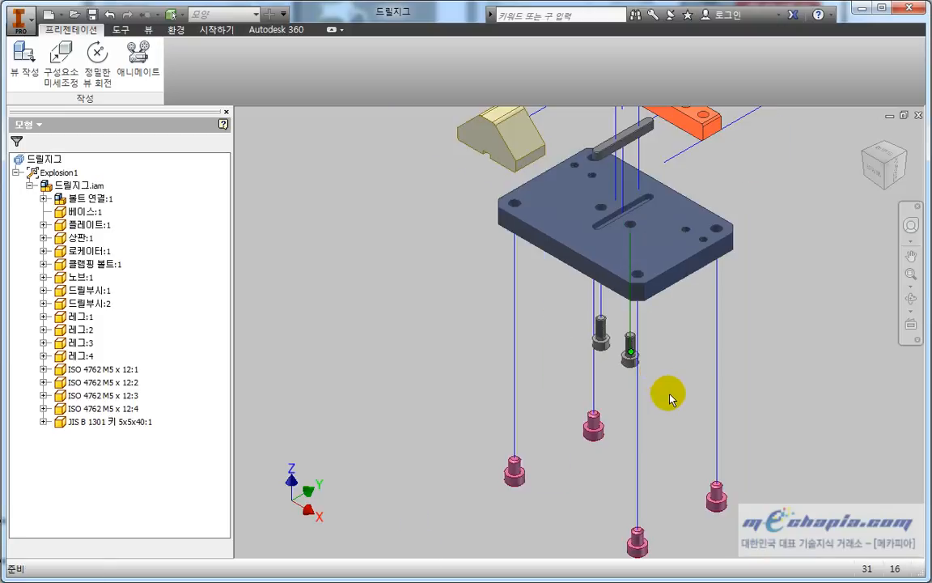
{"action": "left_click_drag", "start_coordinate": [719, 502], "coordinate": [755, 416]}
Shorten the tweak of the two drill bushings along their trail to bring them closer to the orange bracket
{"action": "middle_click_drag", "start_coordinate": [802, 269], "coordinate": [647, 546]}
{"action": "middle_click_drag", "start_coordinate": [704, 392], "coordinate": [724, 364]}
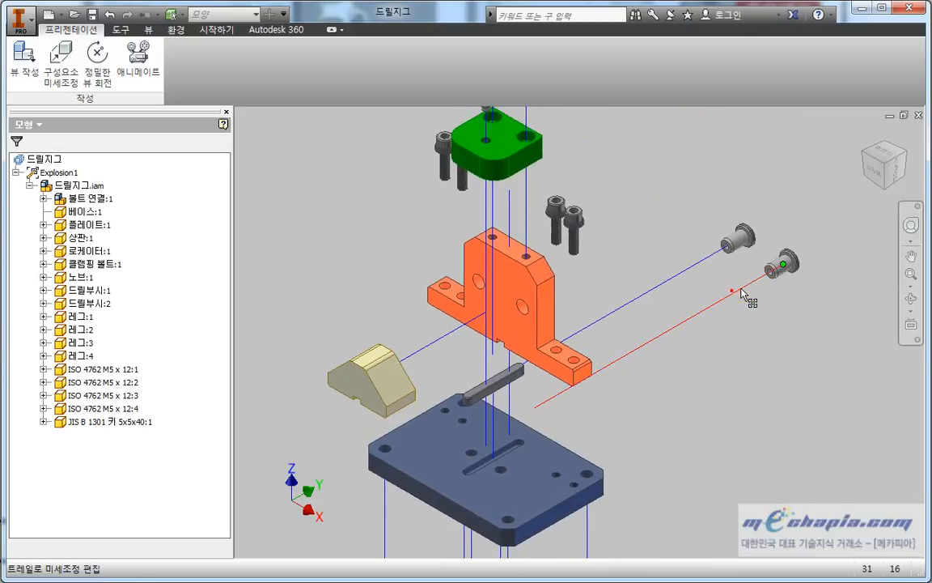
{"action": "left_click_drag", "start_coordinate": [776, 266], "coordinate": [666, 397]}
Shorten the sideways tweak of the two bolts beside the knob to bring them closer to the jig's axis
{"action": "middle_click_drag", "start_coordinate": [650, 232], "coordinate": [614, 522]}
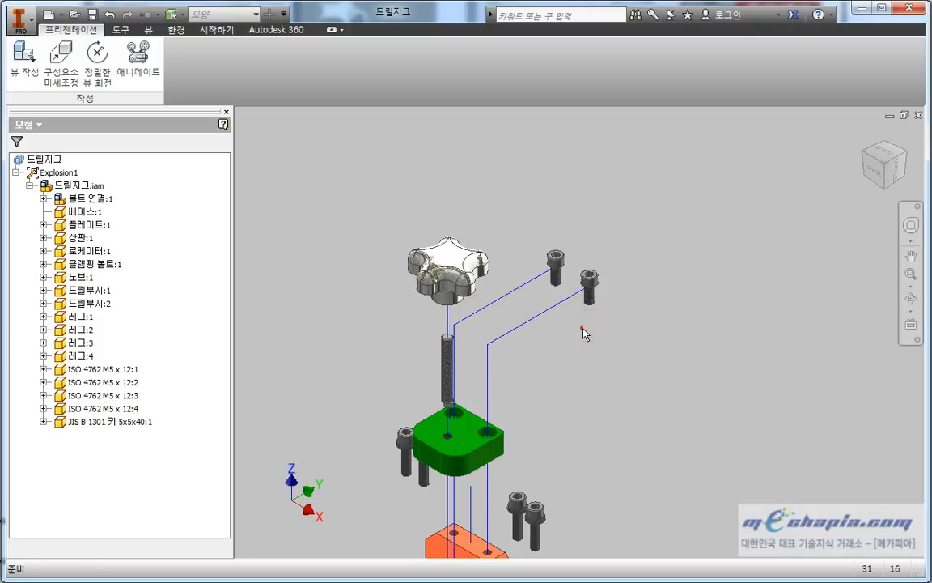
{"action": "middle_click_drag", "start_coordinate": [581, 352], "coordinate": [589, 336]}
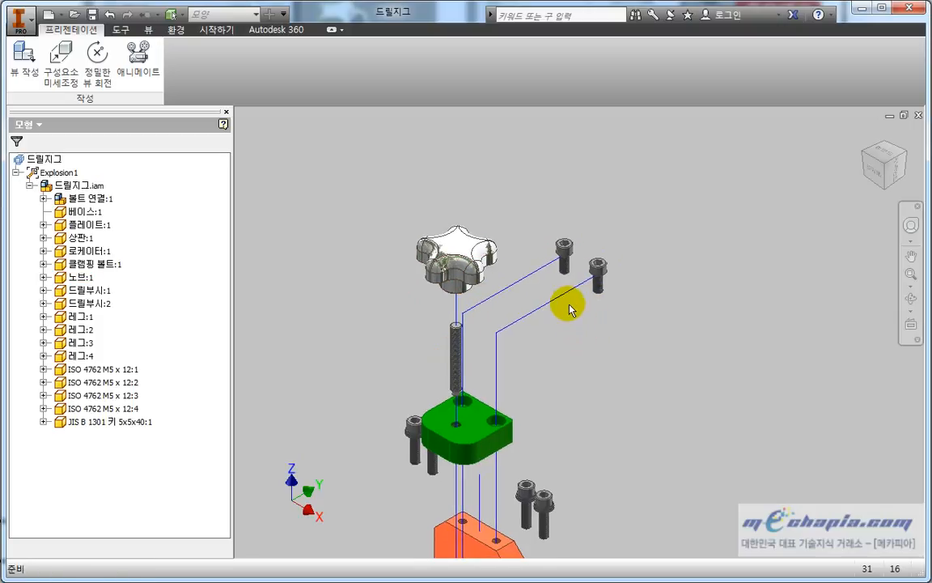
{"action": "left_click", "coordinate": [568, 292]}
{"action": "left_click_drag", "start_coordinate": [598, 272], "coordinate": [567, 294]}
{"action": "left_click", "coordinate": [570, 378]}
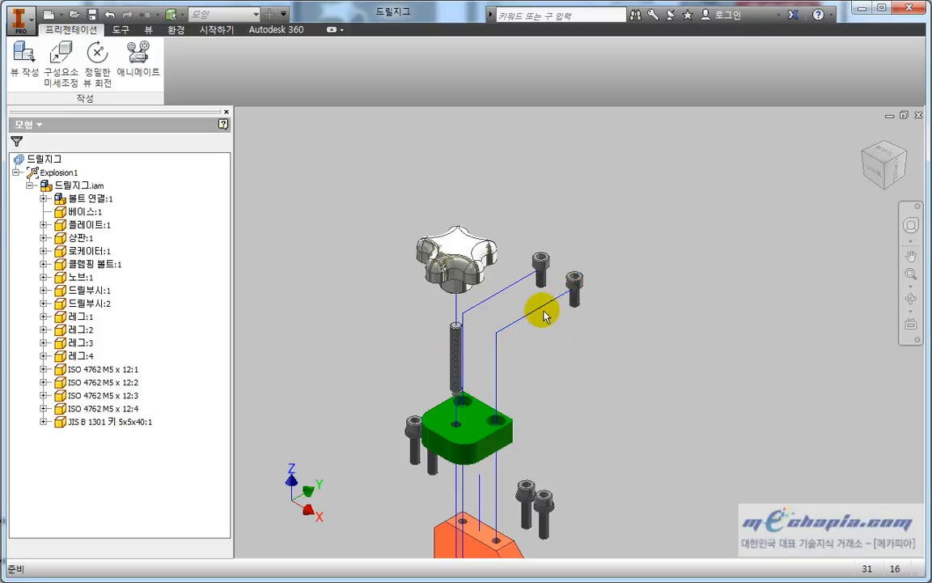
Try deleting the sideways tweak of the two bolts beside the knob and inspect the resulting layout
{"action": "left_click", "coordinate": [545, 307]}
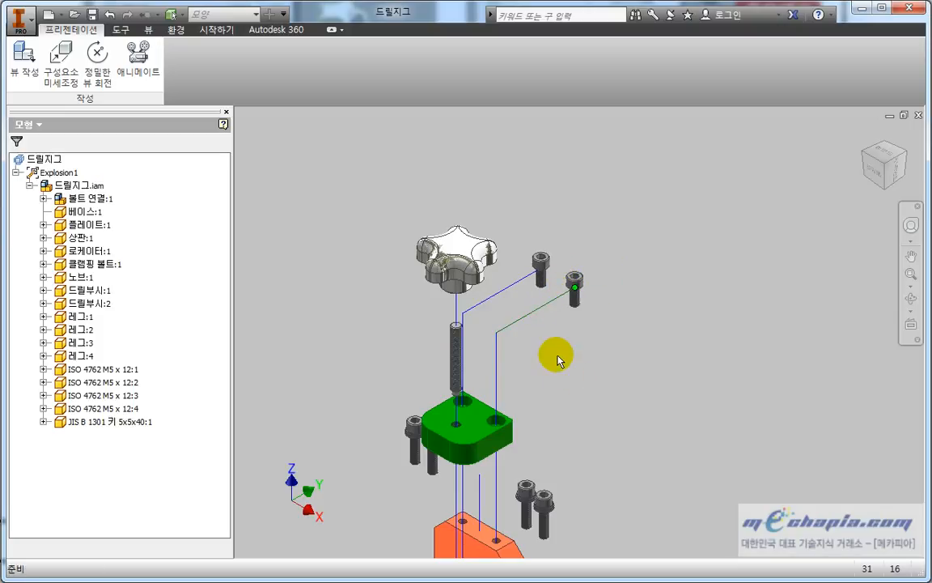
{"action": "key", "text": "Delete"}
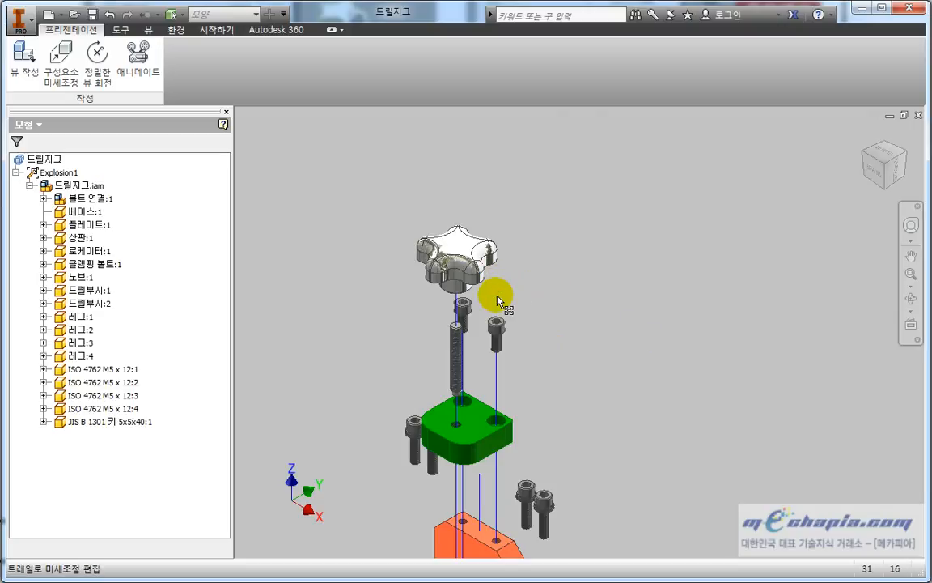
{"action": "middle_click_drag", "start_coordinate": [574, 368], "coordinate": [598, 256]}
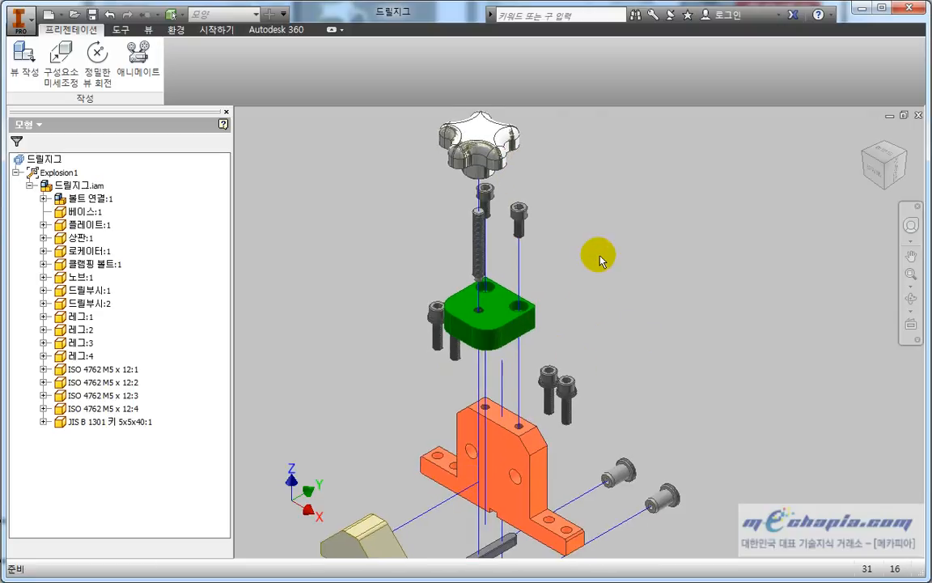
{"action": "scroll", "coordinate": [619, 298], "scroll_direction": "up", "scroll_amount": 3}
{"action": "middle_click_drag", "start_coordinate": [670, 317], "coordinate": [655, 386]}
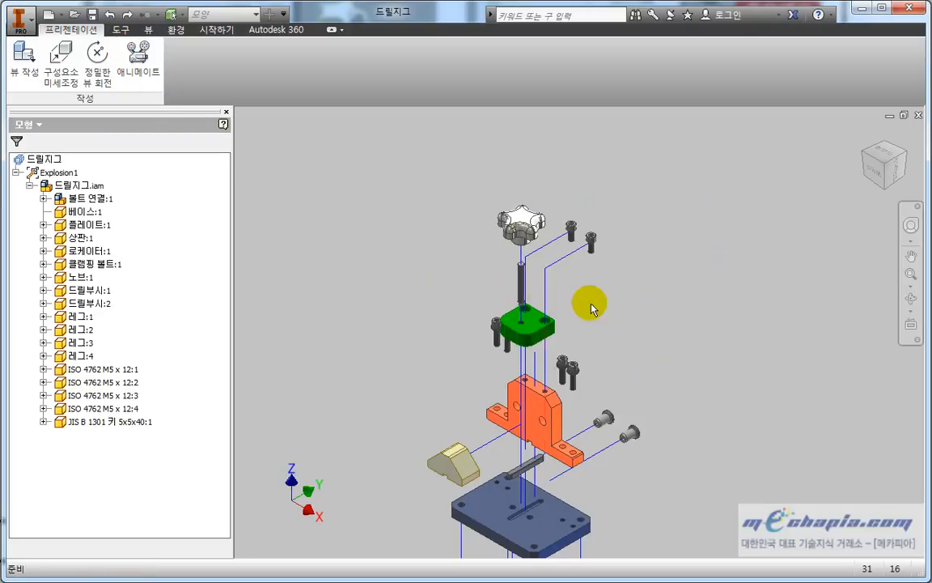
Raise the clamping bolt towards the knob and lift the green plate slightly along their vertical trails
{"action": "middle_click_drag", "start_coordinate": [589, 306], "coordinate": [584, 337]}
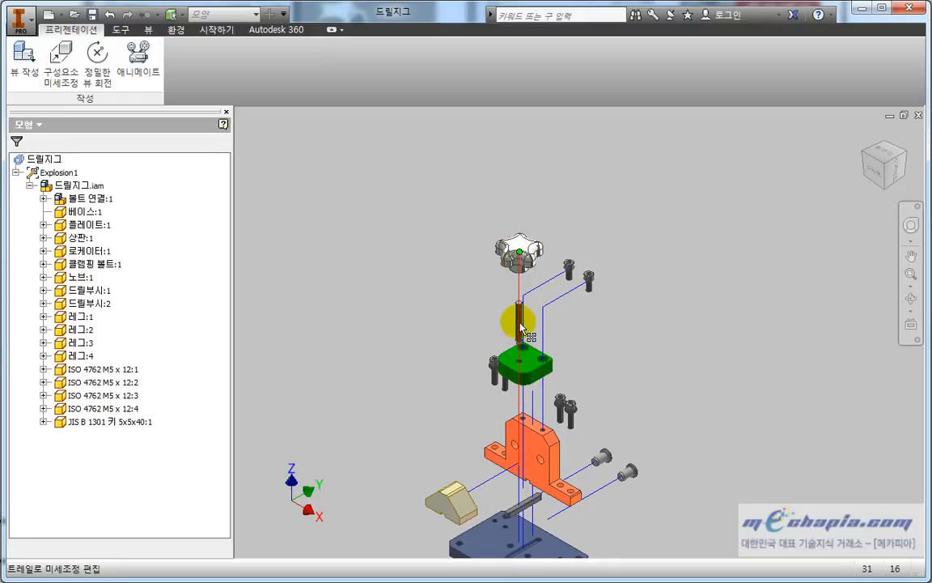
{"action": "left_click_drag", "start_coordinate": [520, 324], "coordinate": [515, 298]}
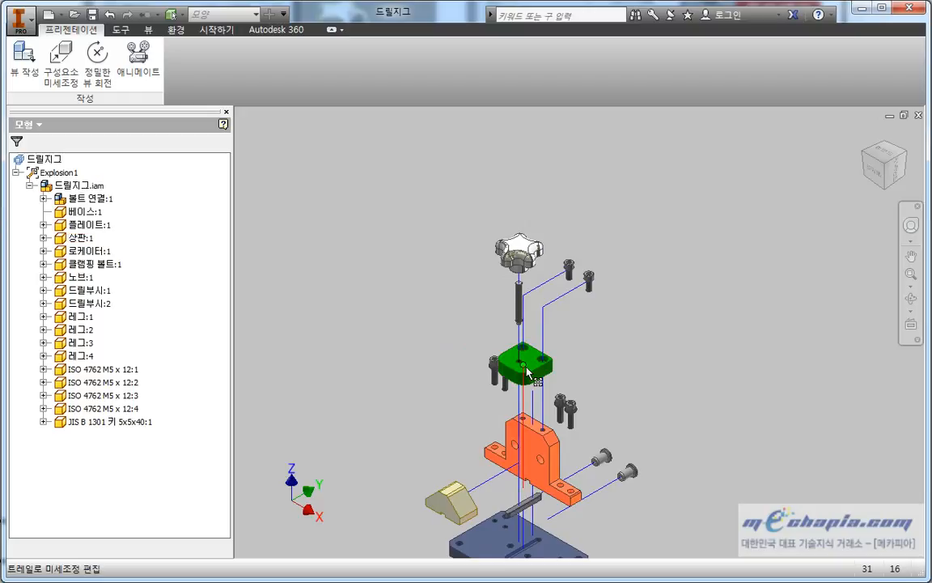
{"action": "left_click_drag", "start_coordinate": [526, 367], "coordinate": [527, 354]}
Raise the parallel key slightly along its vertical trail above the base plate's slot
{"action": "middle_click_drag", "start_coordinate": [443, 424], "coordinate": [462, 305]}
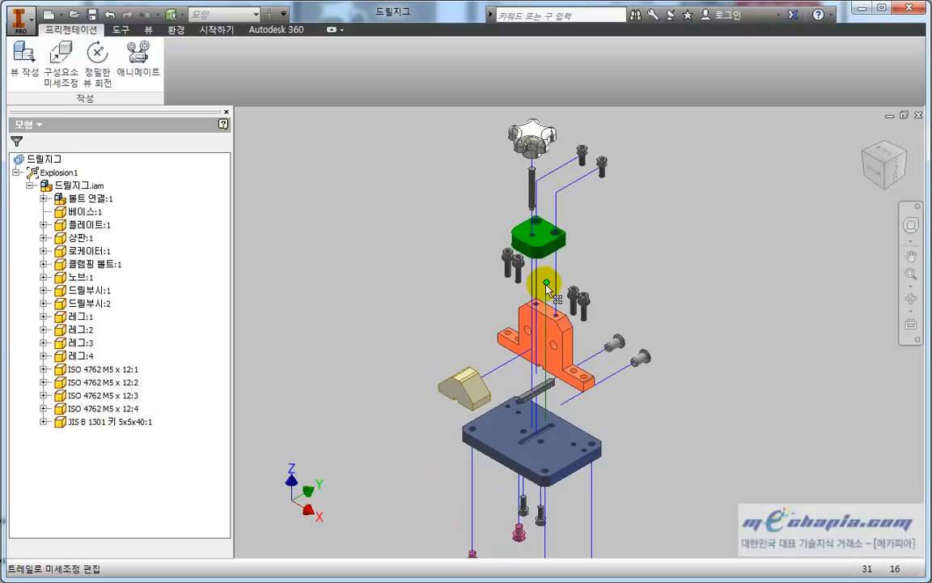
{"action": "middle_click_drag", "start_coordinate": [551, 393], "coordinate": [609, 343]}
{"action": "scroll", "coordinate": [635, 323], "scroll_direction": "down", "scroll_amount": 2}
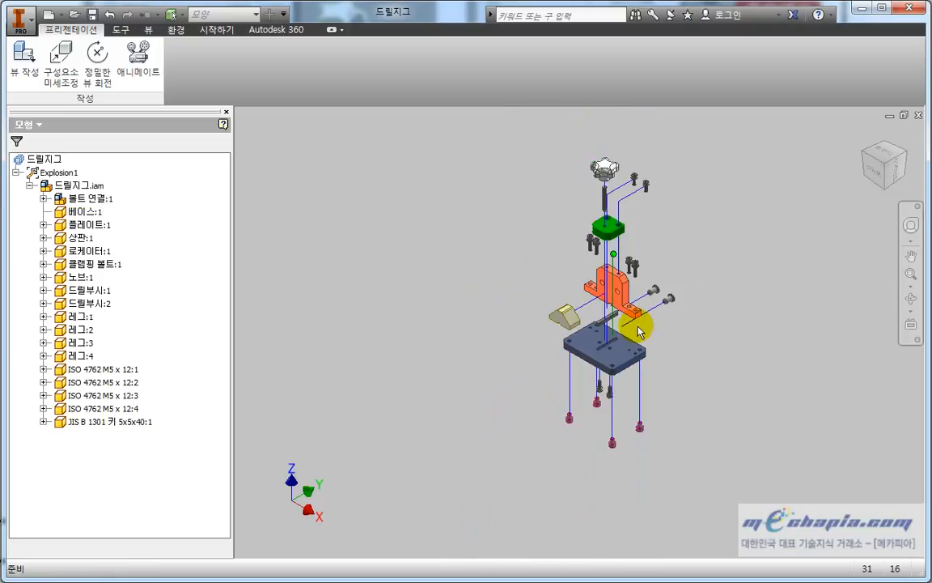
{"action": "scroll", "coordinate": [636, 330], "scroll_direction": "up", "scroll_amount": 5}
{"action": "scroll", "coordinate": [670, 420], "scroll_direction": "down", "scroll_amount": 2}
{"action": "scroll", "coordinate": [634, 433], "scroll_direction": "down", "scroll_amount": 2}
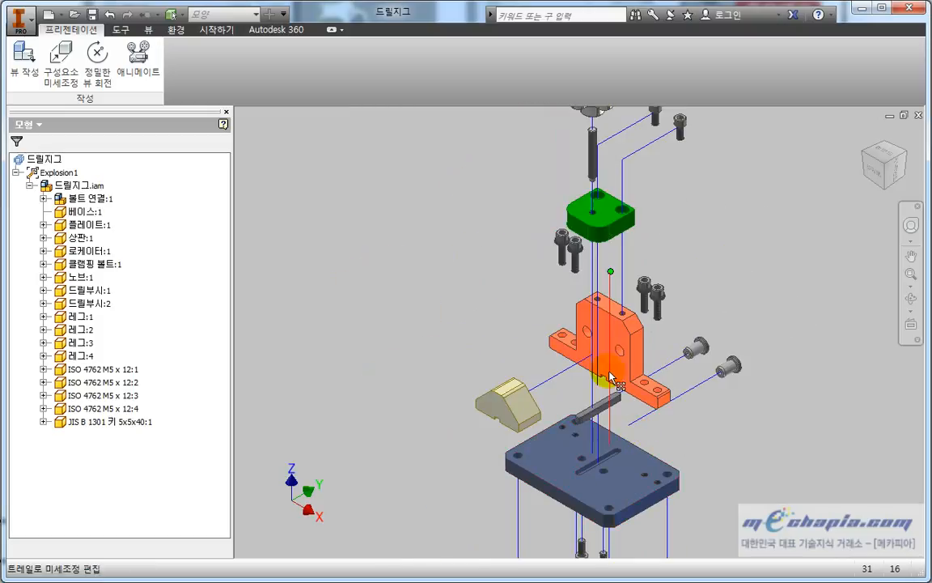
{"action": "left_click_drag", "start_coordinate": [601, 414], "coordinate": [599, 400]}
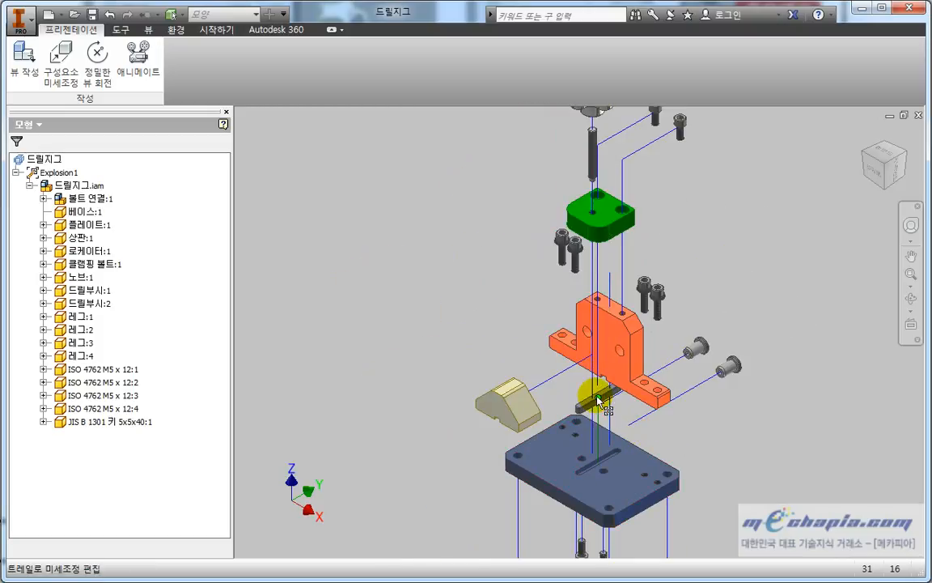
Raise the knob and the clamping bolt a little further along their vertical trails above the green plate
{"action": "scroll", "coordinate": [598, 396], "scroll_direction": "down", "scroll_amount": 2}
{"action": "middle_click_drag", "start_coordinate": [670, 326], "coordinate": [661, 372]}
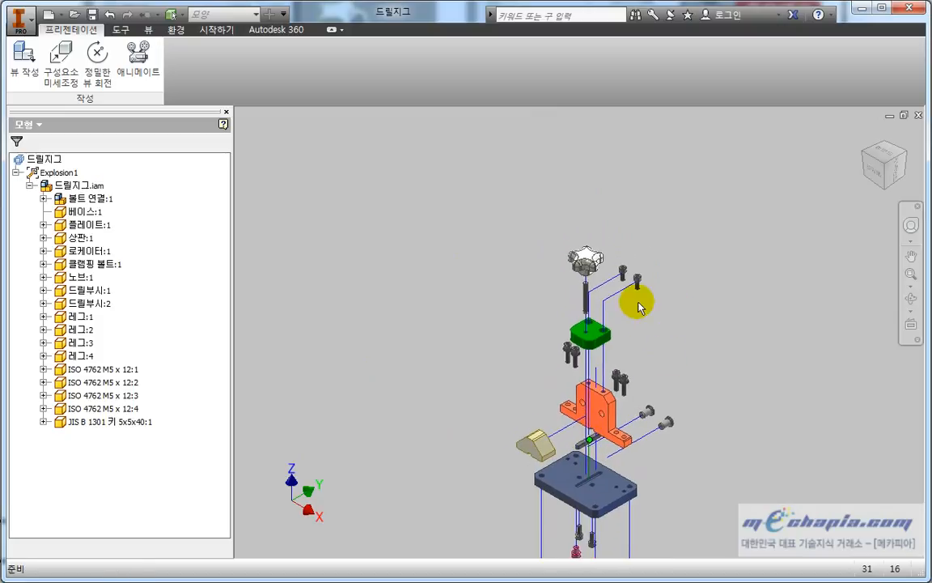
{"action": "left_click_drag", "start_coordinate": [586, 263], "coordinate": [586, 246]}
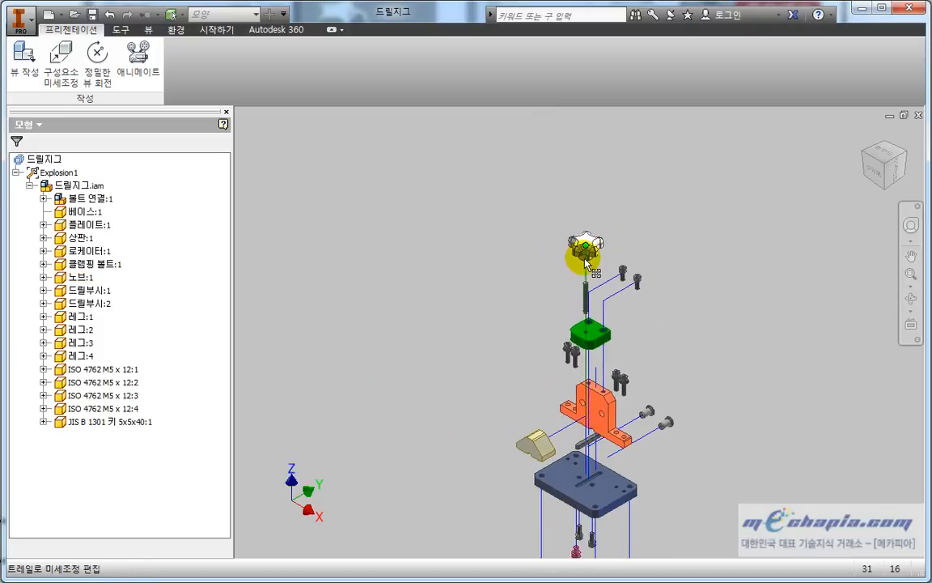
{"action": "left_click", "coordinate": [558, 302]}
{"action": "left_click_drag", "start_coordinate": [587, 298], "coordinate": [585, 280]}
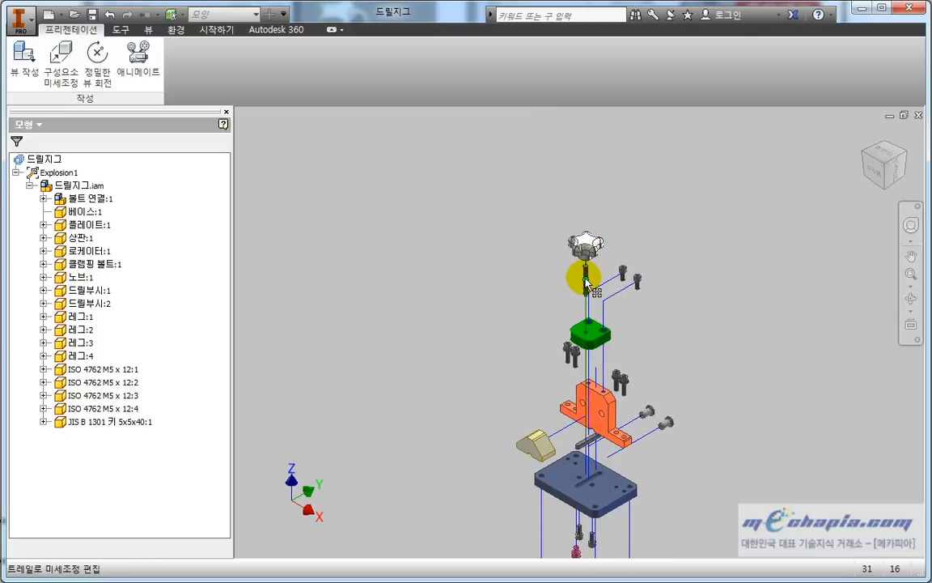
{"action": "left_click", "coordinate": [514, 329]}
Raise the green plate and the four bolts above the orange bracket along their vertical trails
{"action": "left_click_drag", "start_coordinate": [593, 340], "coordinate": [594, 323]}
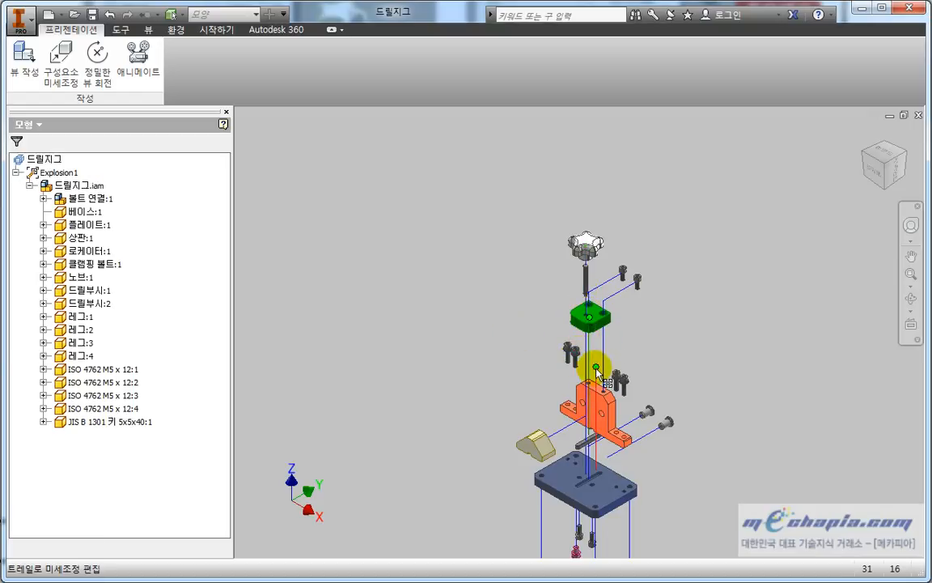
{"action": "left_click_drag", "start_coordinate": [597, 369], "coordinate": [597, 355]}
{"action": "left_click", "coordinate": [492, 382]}
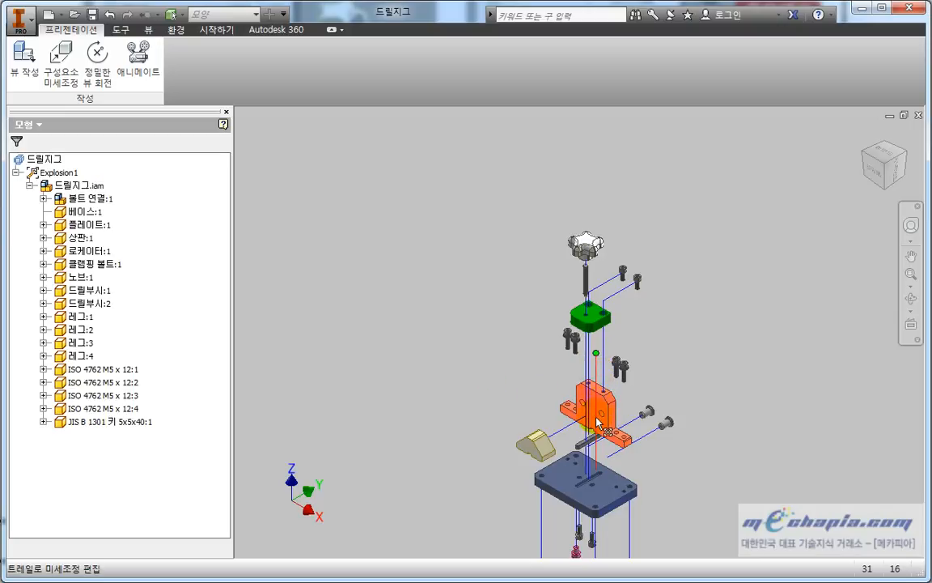
Raise the orange bracket and adjust the parallel key upward along their vertical trails above the base plate
{"action": "left_click_drag", "start_coordinate": [598, 414], "coordinate": [597, 400]}
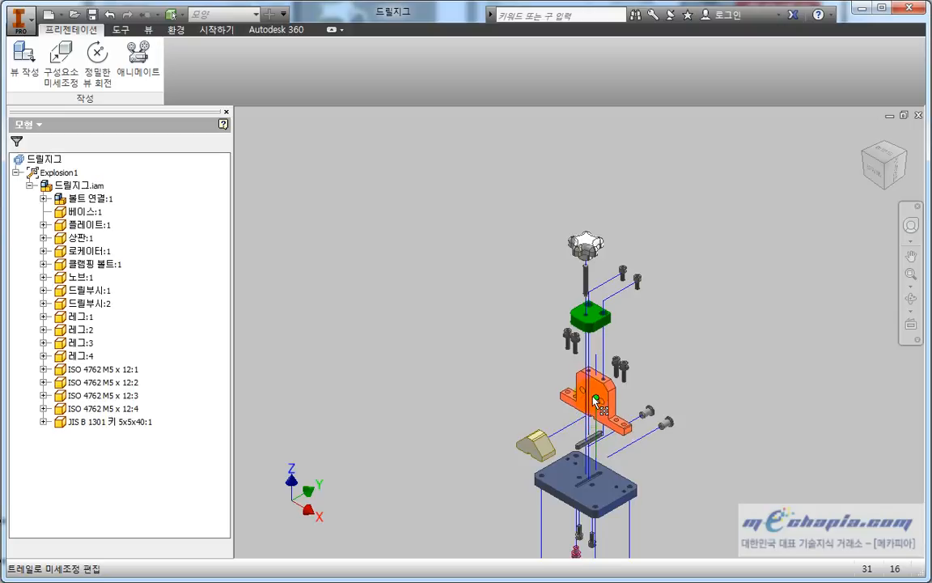
{"action": "middle_click_drag", "start_coordinate": [674, 482], "coordinate": [691, 398]}
{"action": "scroll", "coordinate": [662, 403], "scroll_direction": "up", "scroll_amount": 3}
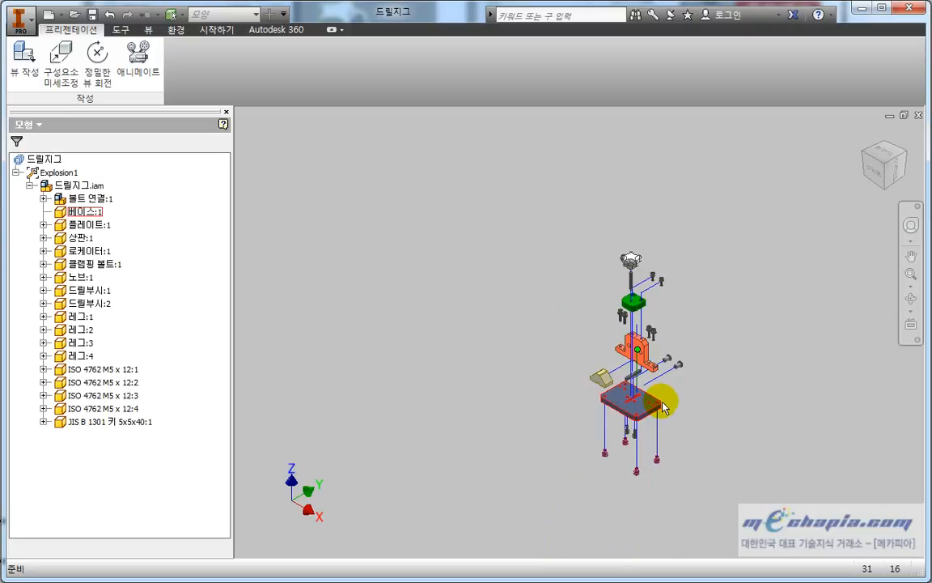
{"action": "scroll", "coordinate": [636, 378], "scroll_direction": "down", "scroll_amount": 3}
{"action": "scroll", "coordinate": [637, 381], "scroll_direction": "down", "scroll_amount": 3}
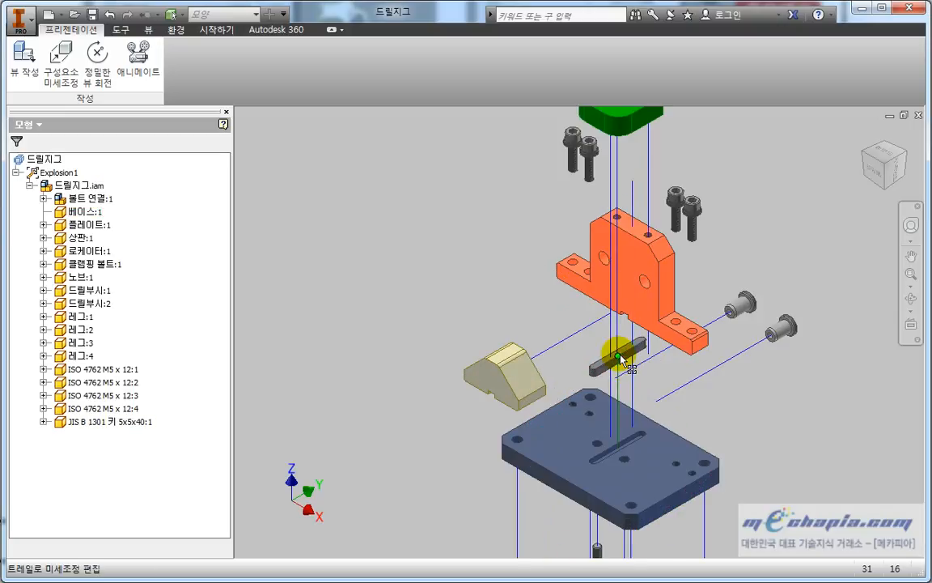
{"action": "left_click", "coordinate": [617, 356]}
{"action": "left_click", "coordinate": [789, 389]}
Bring the two drill bushings and the yellow block slightly closer to the orange bracket along their trails
{"action": "left_click_drag", "start_coordinate": [782, 332], "coordinate": [765, 340]}
{"action": "left_click", "coordinate": [485, 382]}
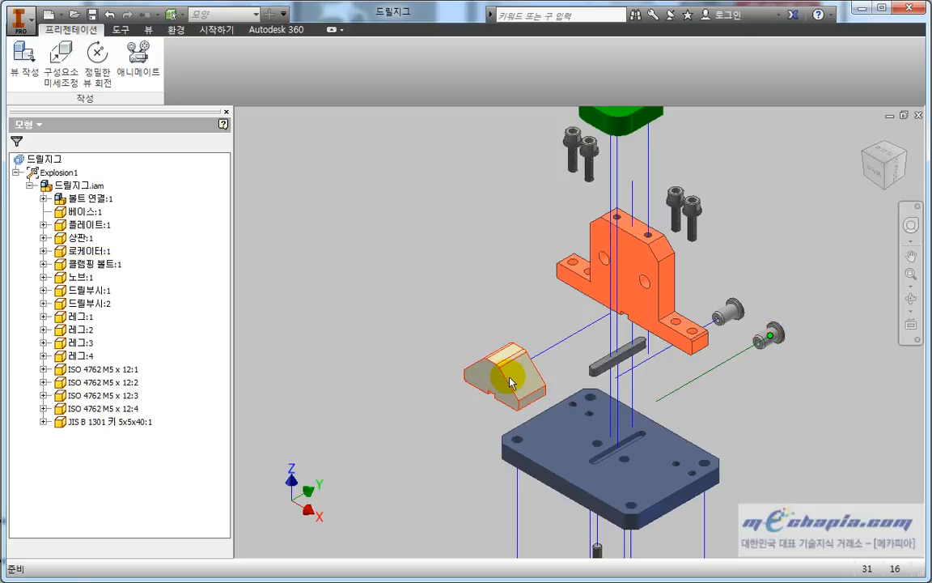
{"action": "left_click_drag", "start_coordinate": [503, 375], "coordinate": [520, 364]}
{"action": "left_click", "coordinate": [346, 336]}
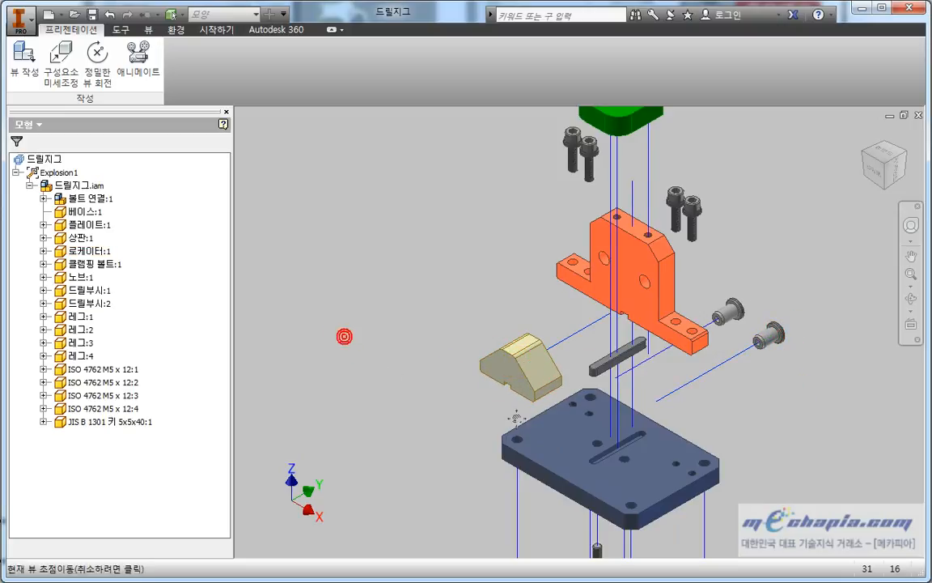
Move the two bolts and four pink legs slightly up towards the base plate's underside along their trails
{"action": "middle_click_drag", "start_coordinate": [513, 425], "coordinate": [541, 323]}
{"action": "scroll", "coordinate": [542, 325], "scroll_direction": "up", "scroll_amount": 3}
{"action": "middle_click_drag", "start_coordinate": [588, 431], "coordinate": [574, 380]}
{"action": "scroll", "coordinate": [574, 380], "scroll_direction": "down", "scroll_amount": 3}
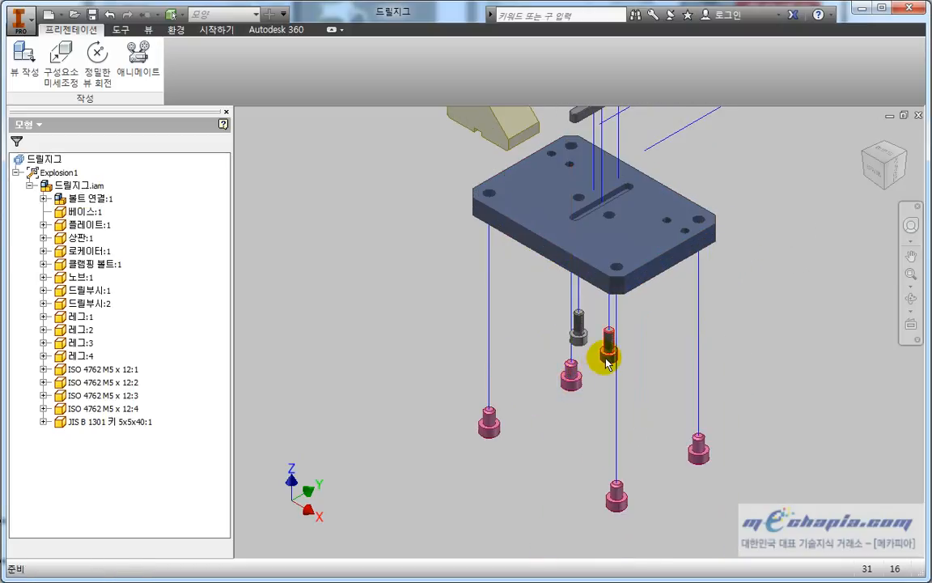
{"action": "left_click", "coordinate": [610, 344]}
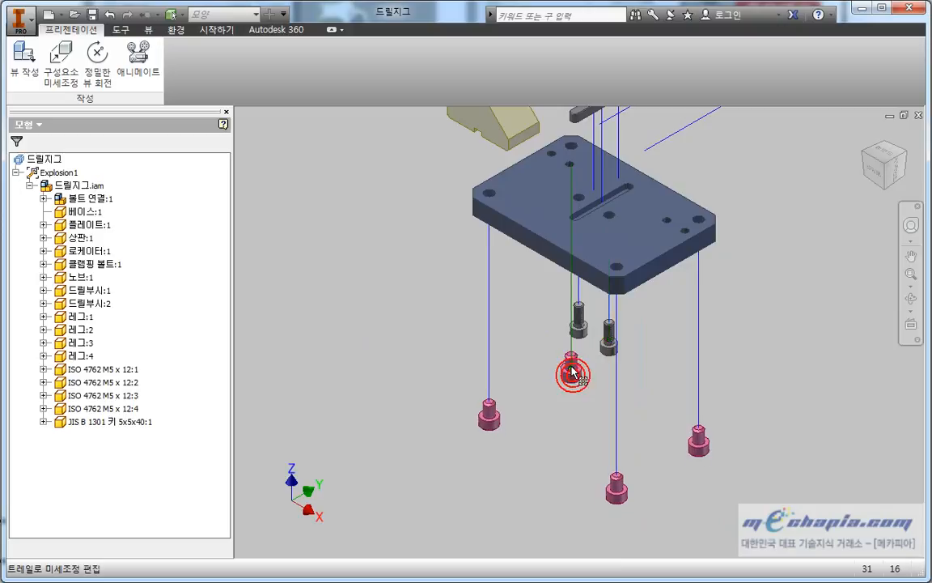
{"action": "scroll", "coordinate": [732, 388], "scroll_direction": "up", "scroll_amount": 3}
{"action": "scroll", "coordinate": [733, 389], "scroll_direction": "up", "scroll_amount": 3}
{"action": "middle_click_drag", "start_coordinate": [747, 345], "coordinate": [591, 421]}
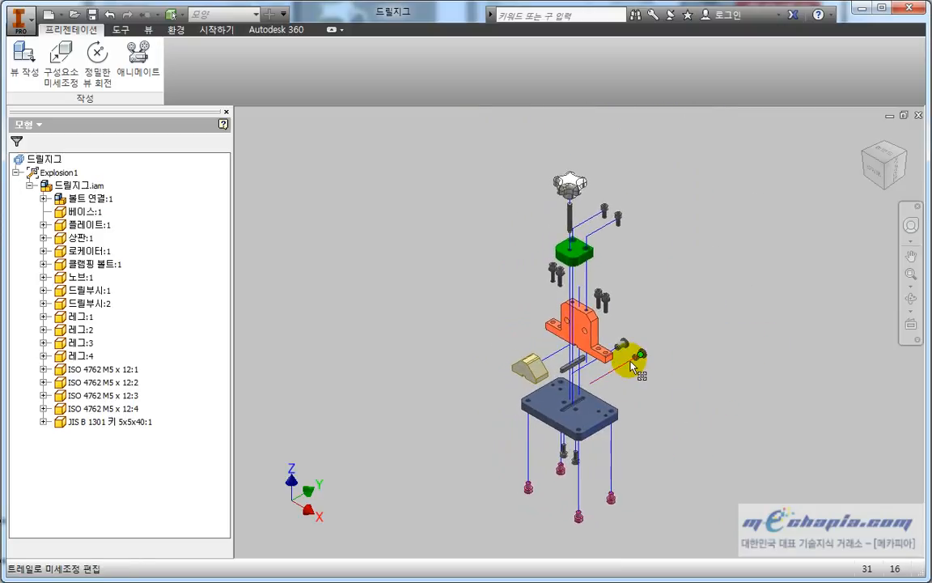